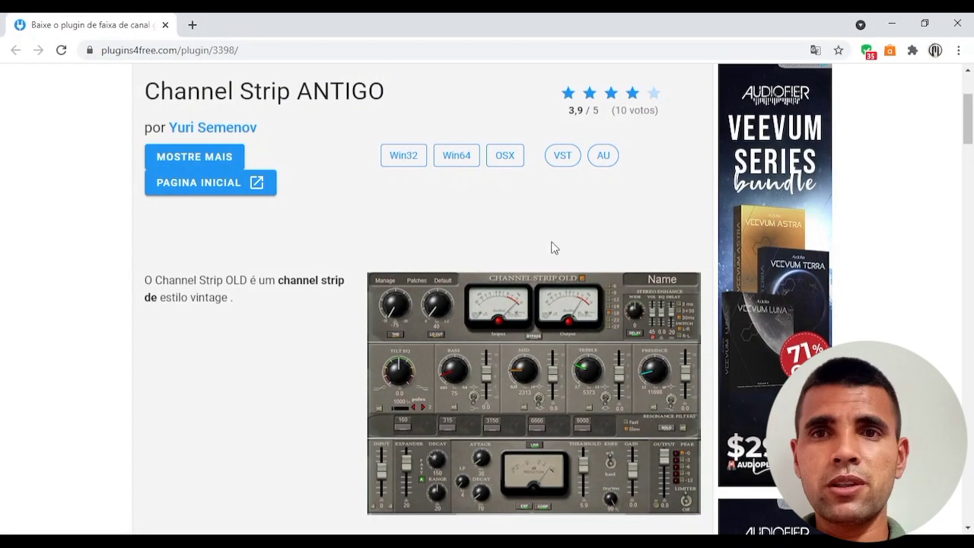
# Step: Show the Channel Strip OLD plugin page in its original English and go to its list of downloads
pyautogui.click(814, 51)
pyautogui.click(667, 79)
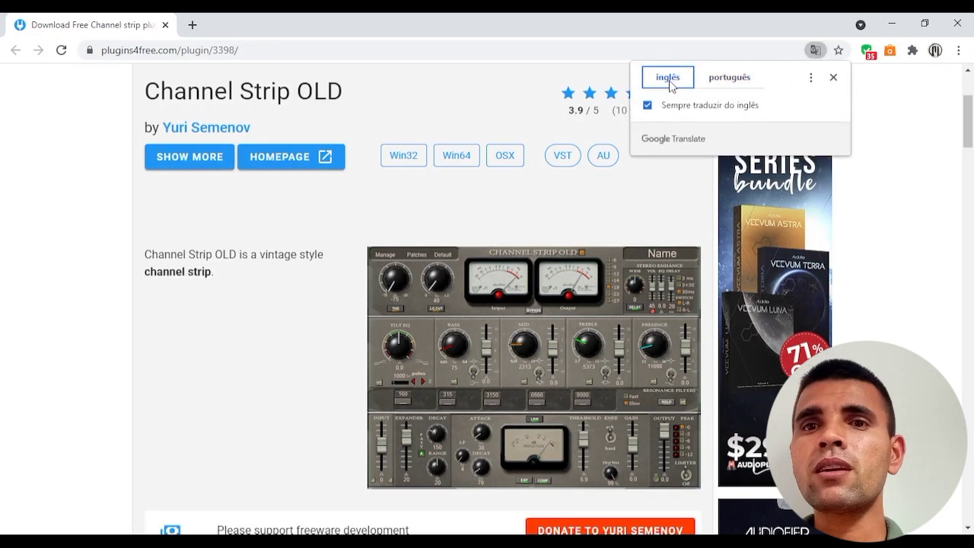
pyautogui.click(47, 130)
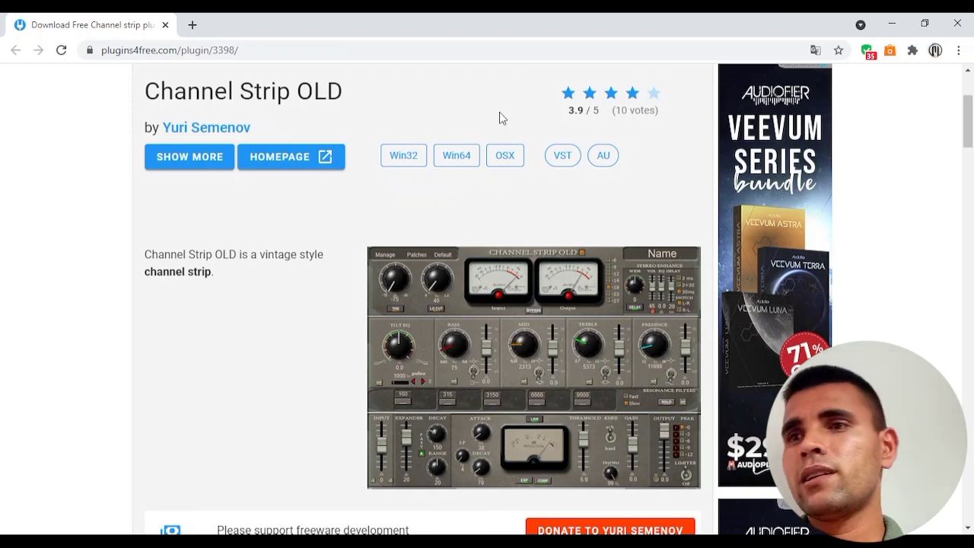
pyautogui.moveTo(969, 133); pyautogui.dragTo(969, 188)
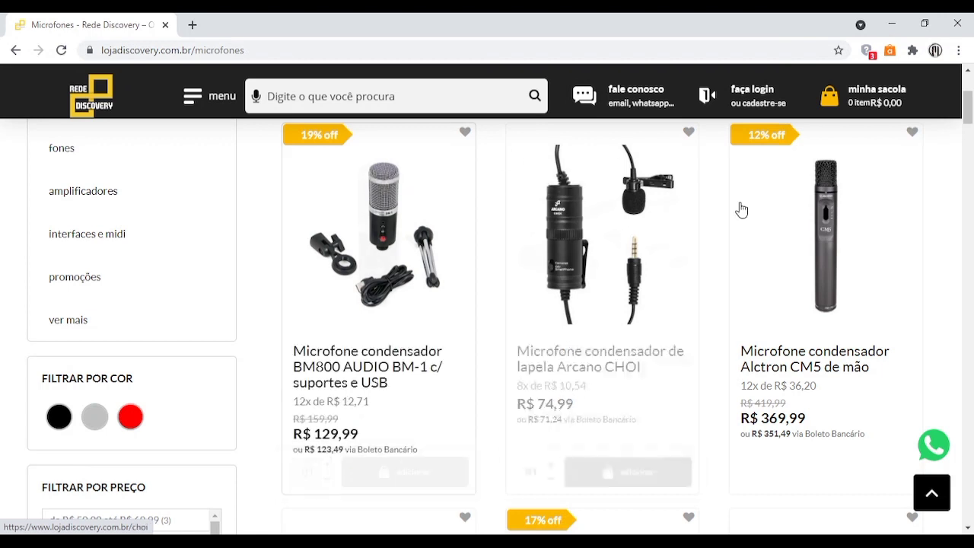
# Step: Apply the discount coupon DJEMENOBEAT to the cart holding the Arcano NABUC USB table microphone
pyautogui.moveTo(428, 264)
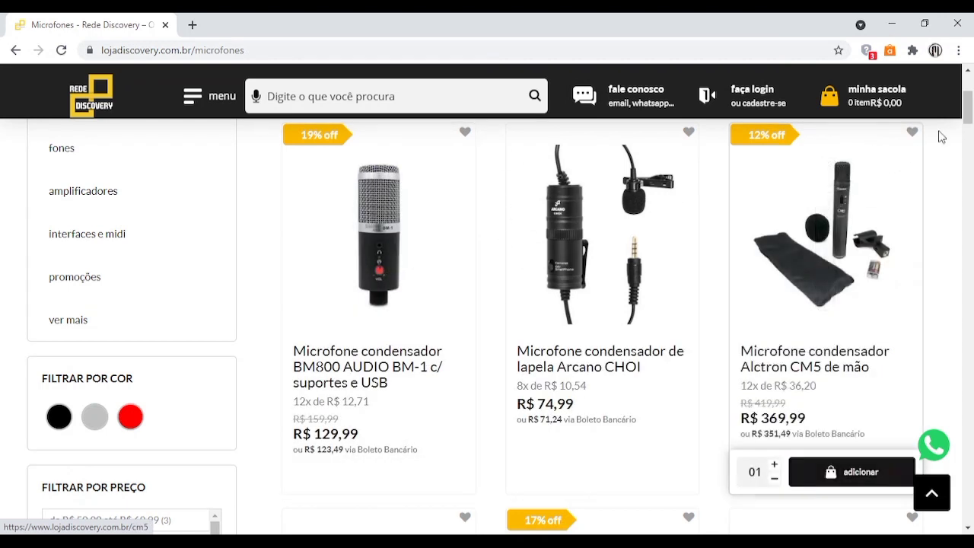
pyautogui.moveTo(968, 115); pyautogui.dragTo(969, 131)
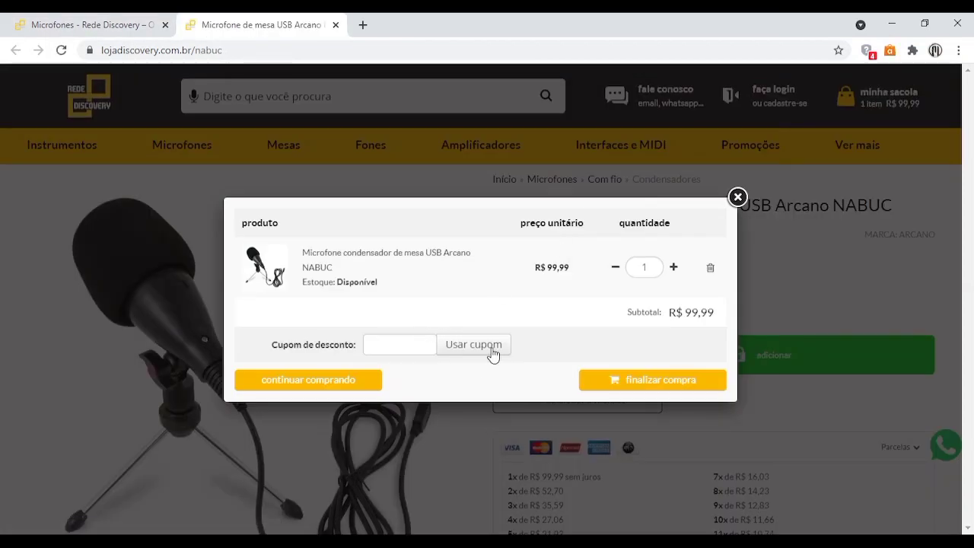
pyautogui.click(413, 344)
pyautogui.hotkey('ctrl', 'v')
pyautogui.click(470, 349)
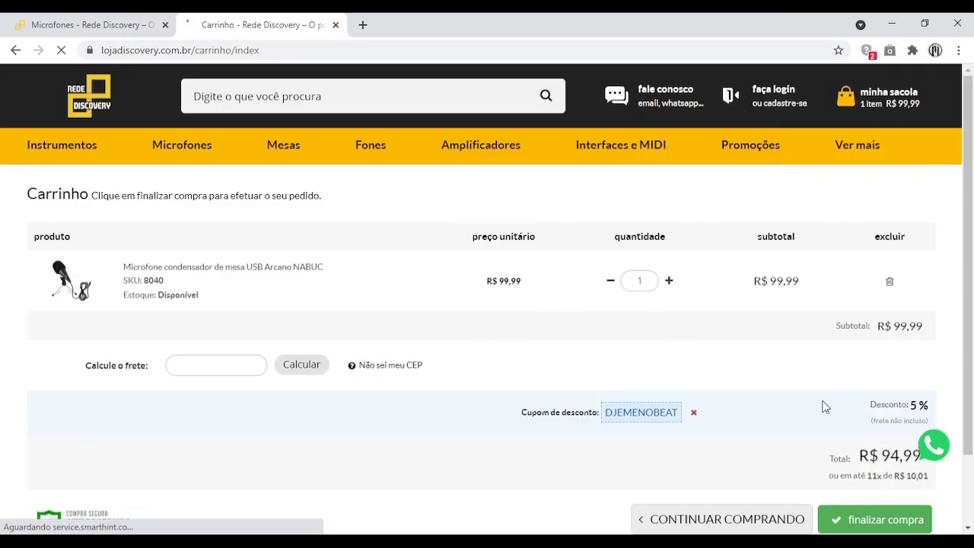
# Step: Return to the store's microphone listing and browse further products
pyautogui.hotkey('ctrl', 'shift', 'Tab')
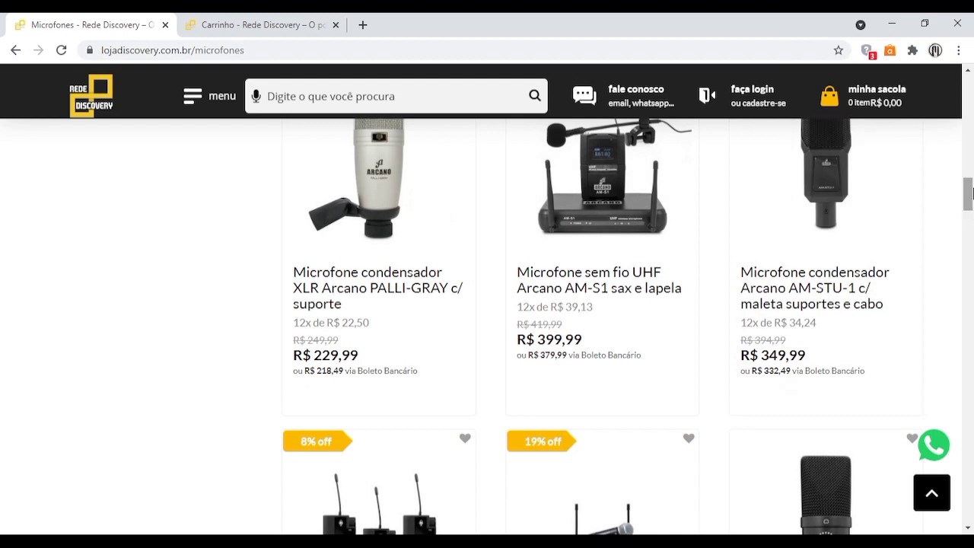
pyautogui.moveTo(970, 194); pyautogui.dragTo(969, 236)
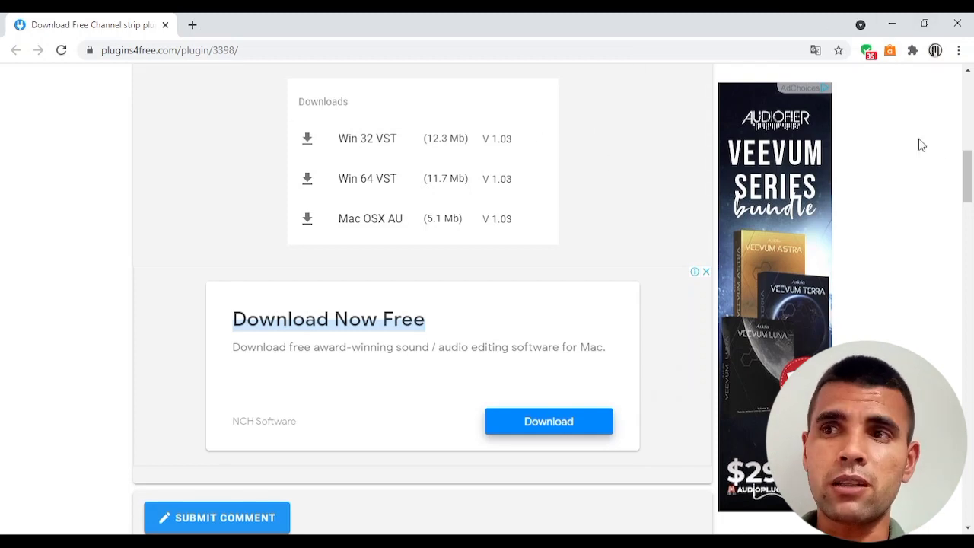
# Step: Leave the plugin download page and switch to REAPER with the Channel Strip OLD plugin open on the master track
pyautogui.scroll(5, 920, 145)
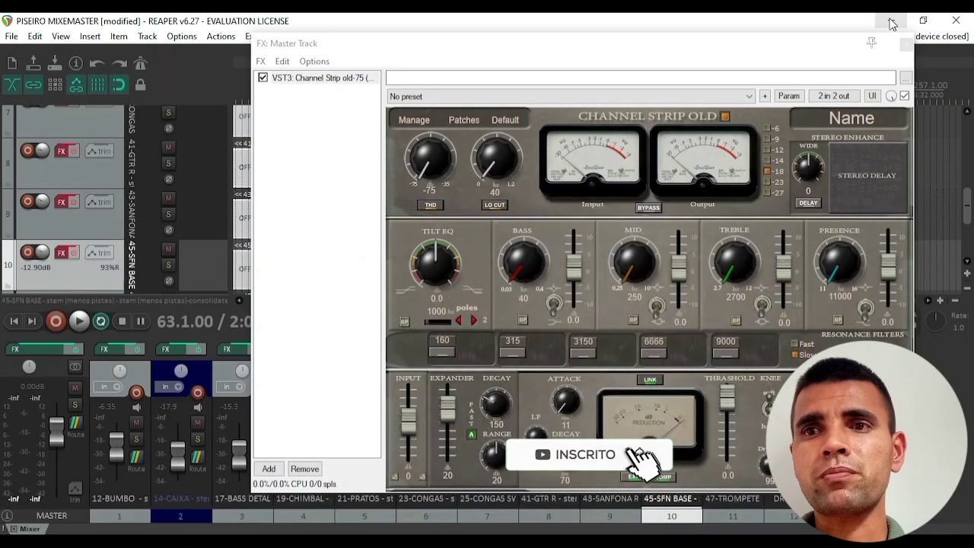
pyautogui.click(892, 22)
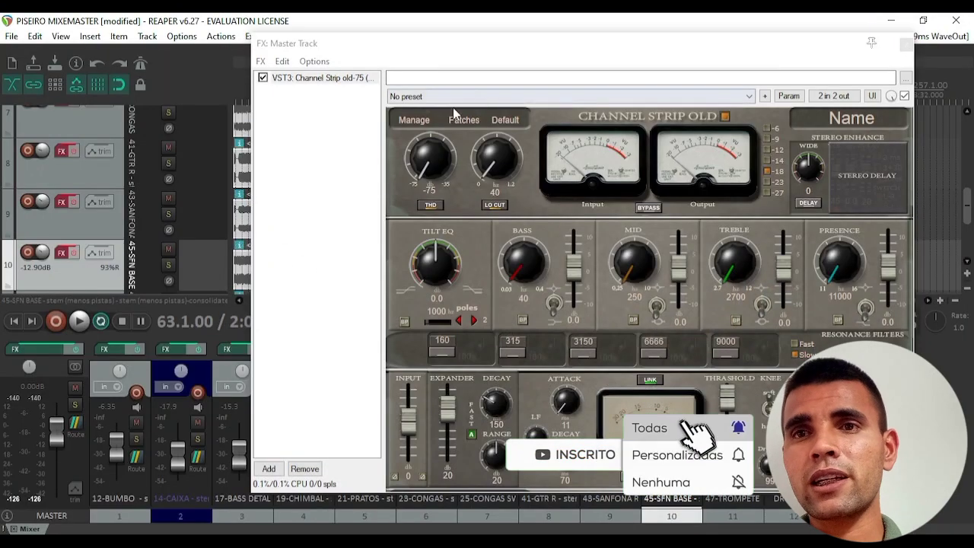
pyautogui.click(502, 96)
pyautogui.click(503, 104)
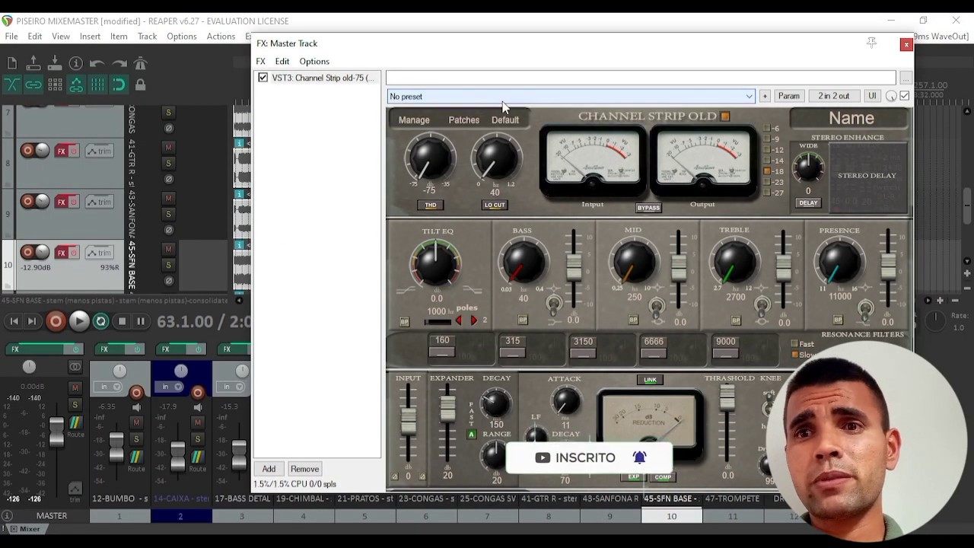
pyautogui.click(517, 100)
pyautogui.click(517, 101)
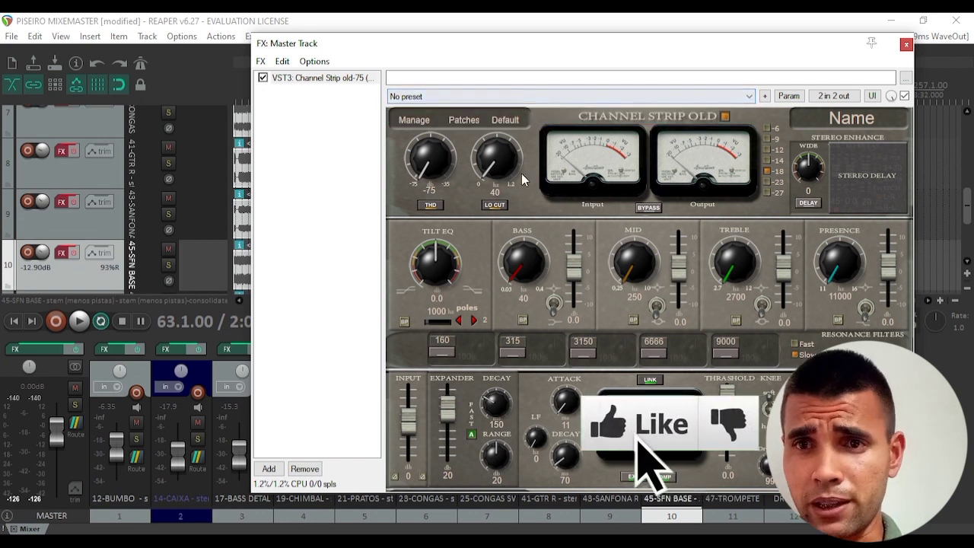
pyautogui.click(435, 253)
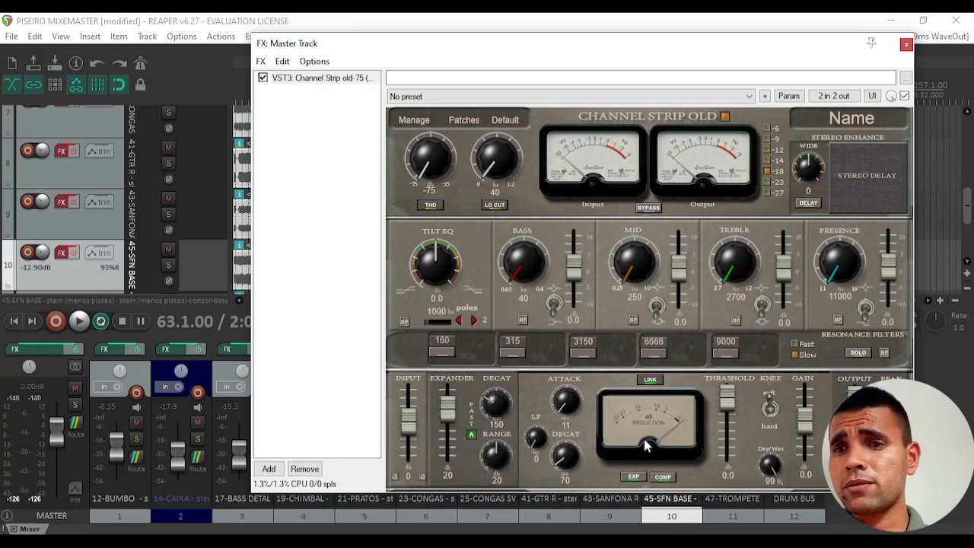
pyautogui.click(651, 380)
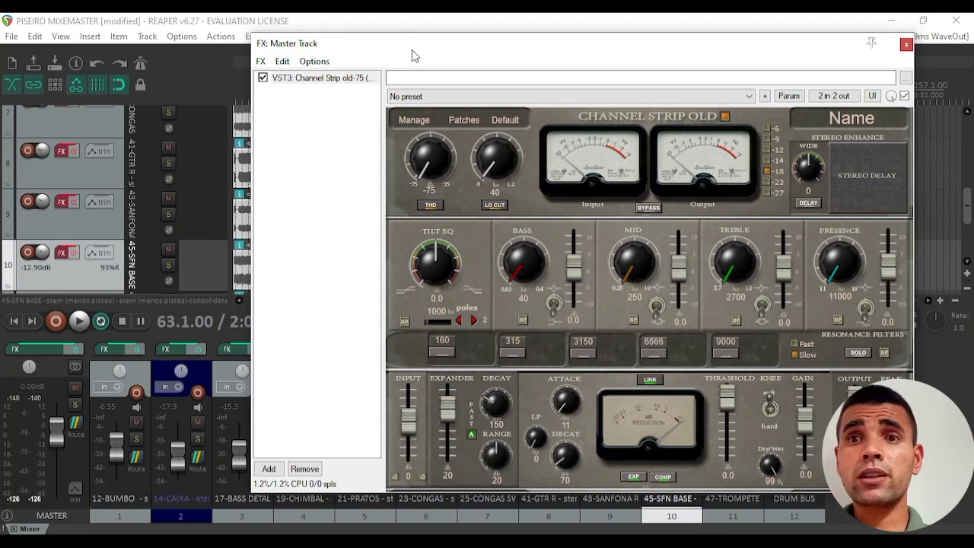
# Step: Start playback of the mix and raise Channel Strip OLD's THD saturation to -47
pyautogui.moveTo(412, 56)
pyautogui.mouseDown()
pyautogui.moveTo(403, 44)
pyautogui.moveTo(409, 61)
pyautogui.mouseUp()
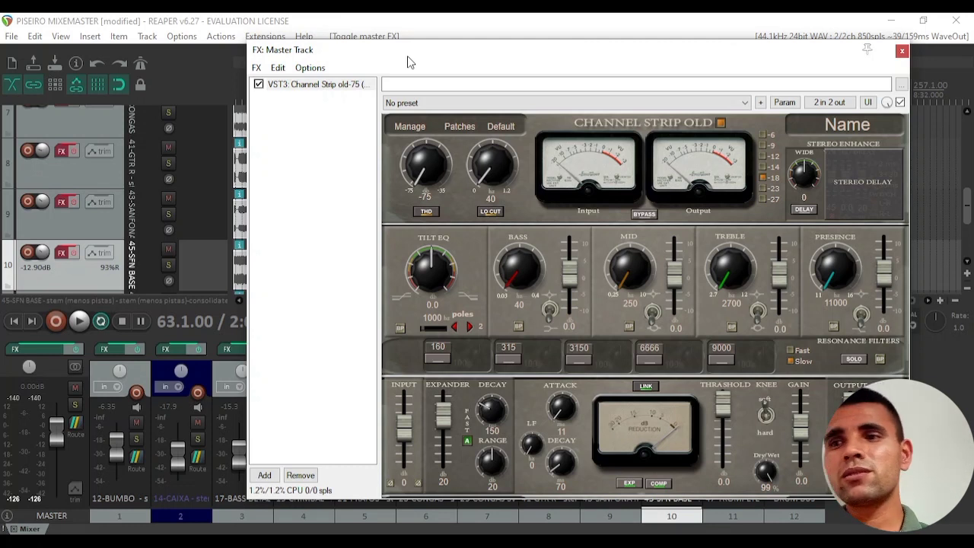
pyautogui.press('space')
pyautogui.click(390, 15)
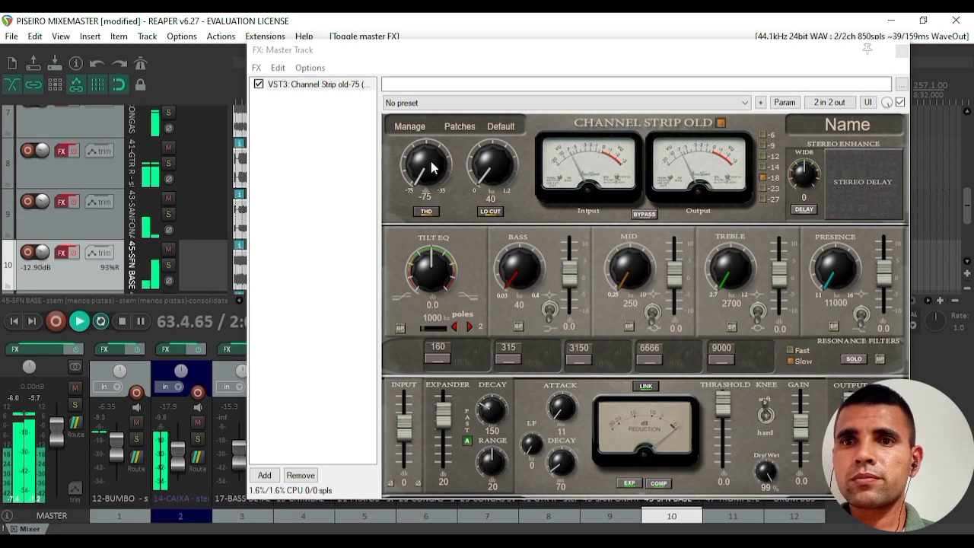
pyautogui.moveTo(423, 171); pyautogui.dragTo(424, 112)
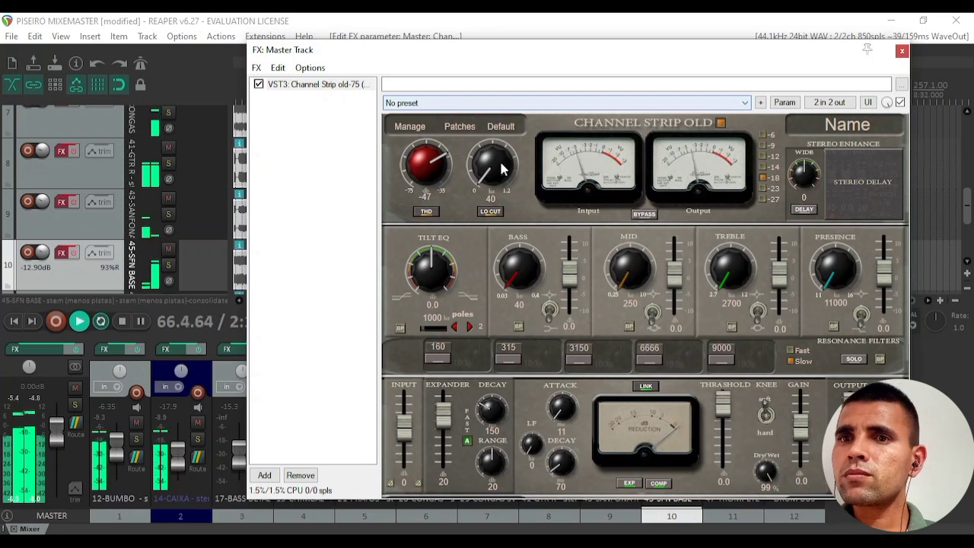
# Step: Set the low cut to 80 Hz during playback and compare the mix with the whole plugin bypassed and active
pyautogui.moveTo(500, 171); pyautogui.dragTo(500, 133)
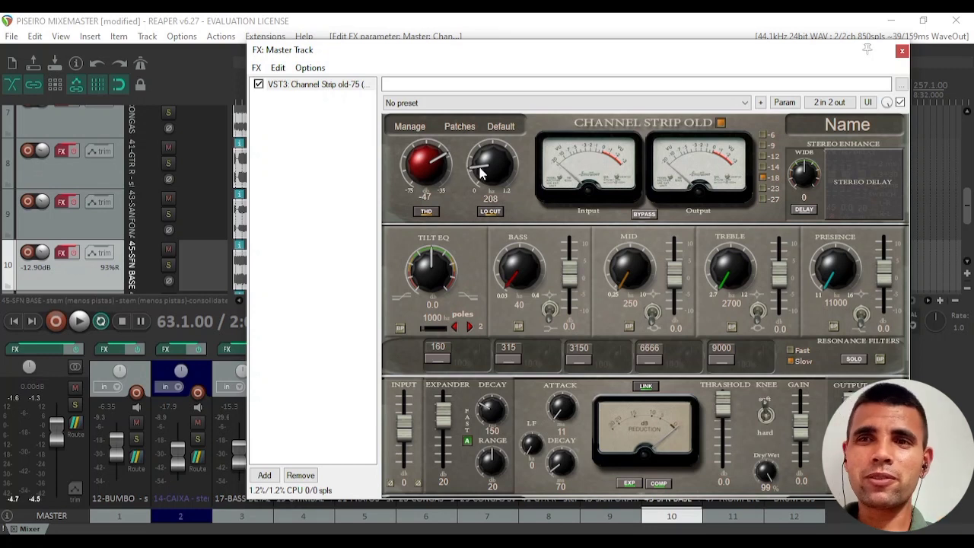
pyautogui.press('space')
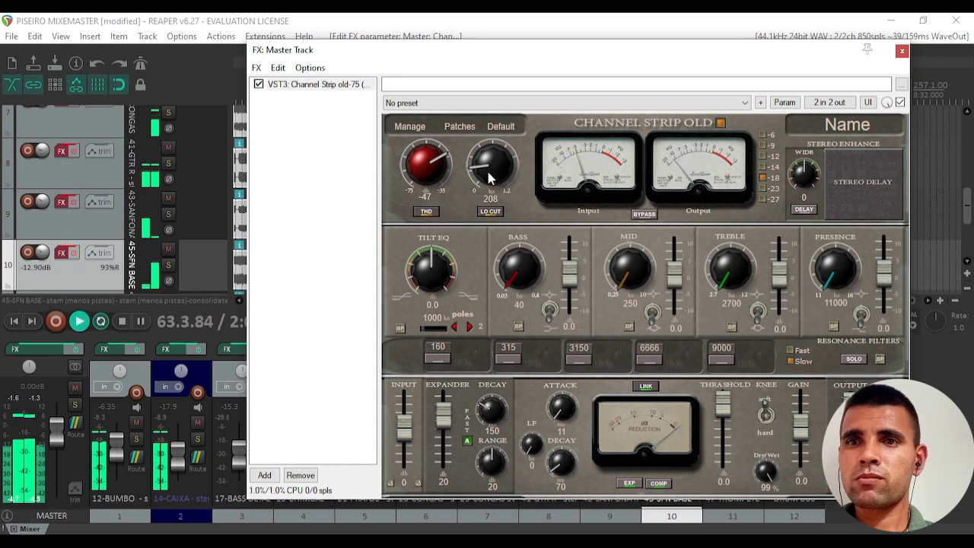
pyautogui.moveTo(489, 177); pyautogui.dragTo(490, 217)
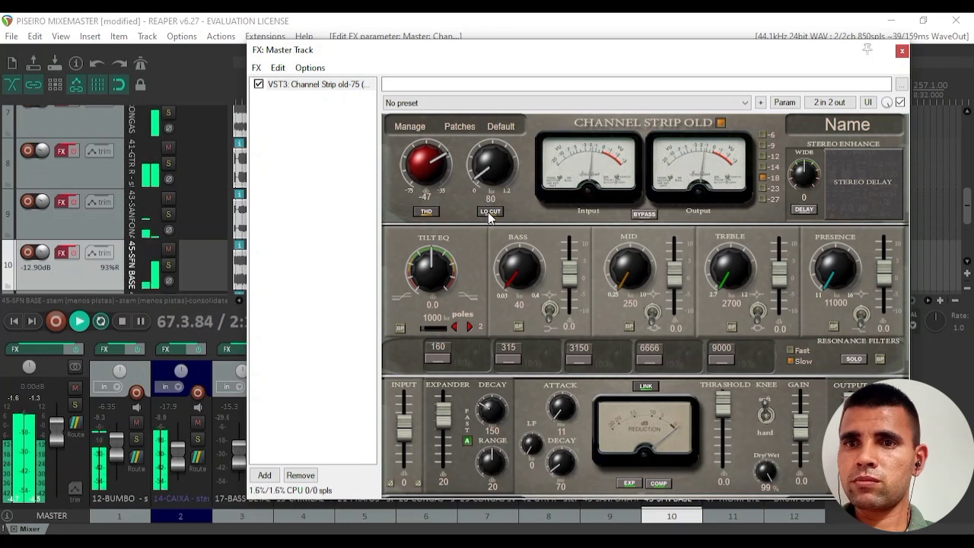
pyautogui.click(639, 215)
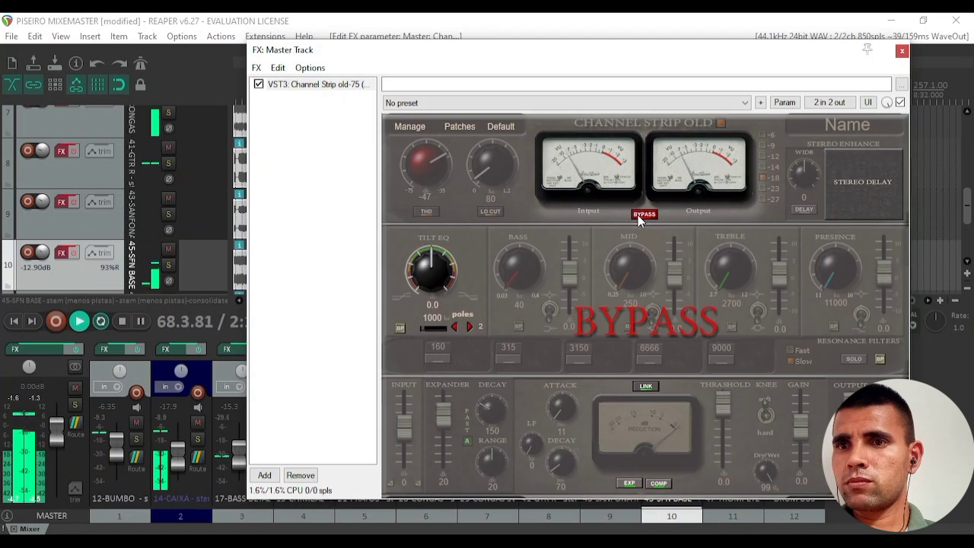
pyautogui.click(638, 214)
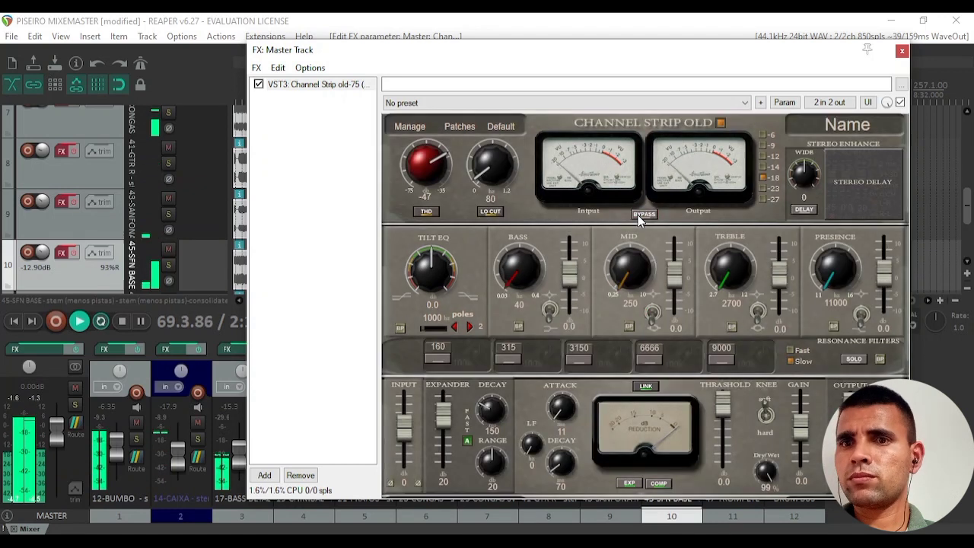
# Step: Set the Tilt EQ to 0.3 at 2563 Hz, comparing the sound with that section bypassed
pyautogui.moveTo(431, 270)
pyautogui.mouseDown()
pyautogui.moveTo(422, 245)
pyautogui.moveTo(434, 283)
pyautogui.moveTo(430, 271)
pyautogui.mouseUp()
pyautogui.click(401, 330)
pyautogui.click(401, 330)
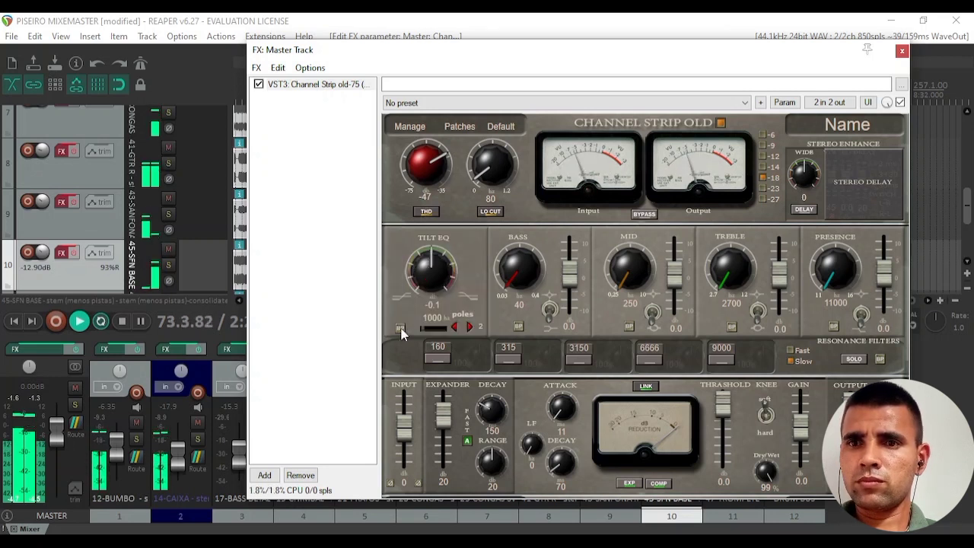
pyautogui.moveTo(423, 329); pyautogui.dragTo(463, 330)
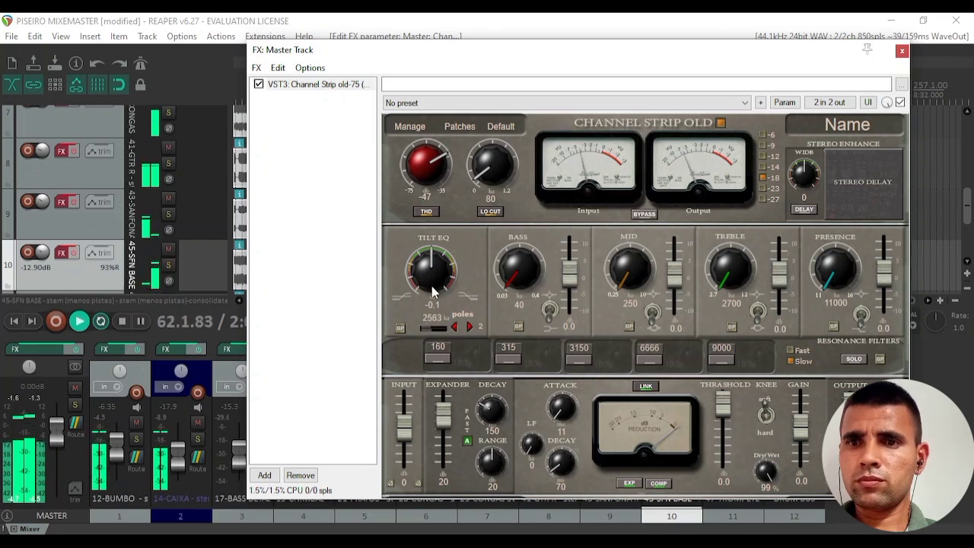
pyautogui.moveTo(433, 291); pyautogui.dragTo(451, 283)
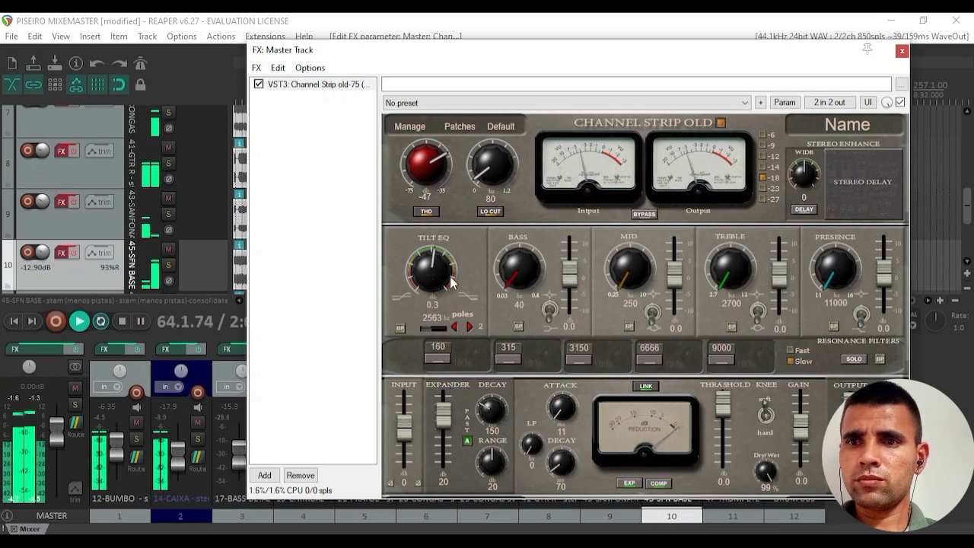
# Step: Set the Bass band to 128 Hz with a gain of 2.2 and compare it with the band bypassed
pyautogui.moveTo(513, 276); pyautogui.dragTo(529, 222)
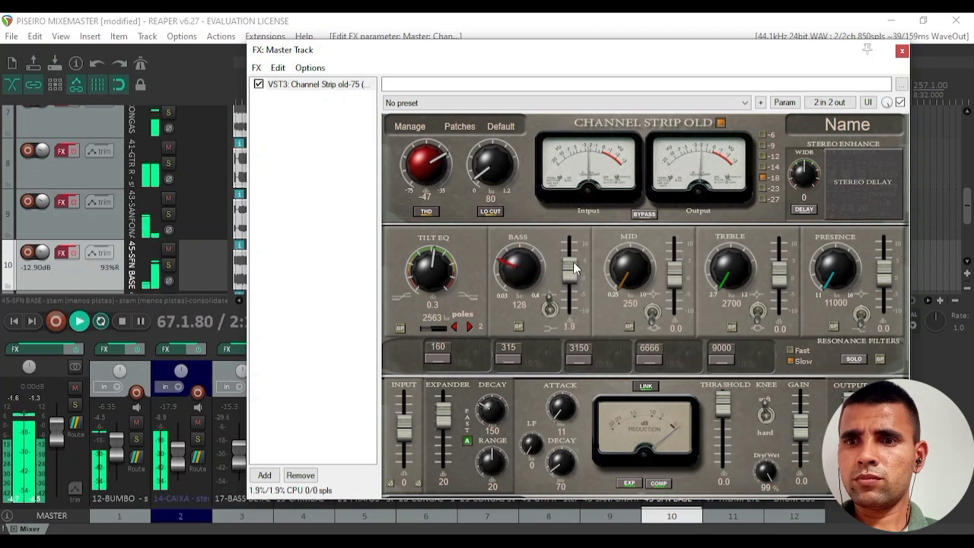
pyautogui.moveTo(573, 261); pyautogui.dragTo(586, 203)
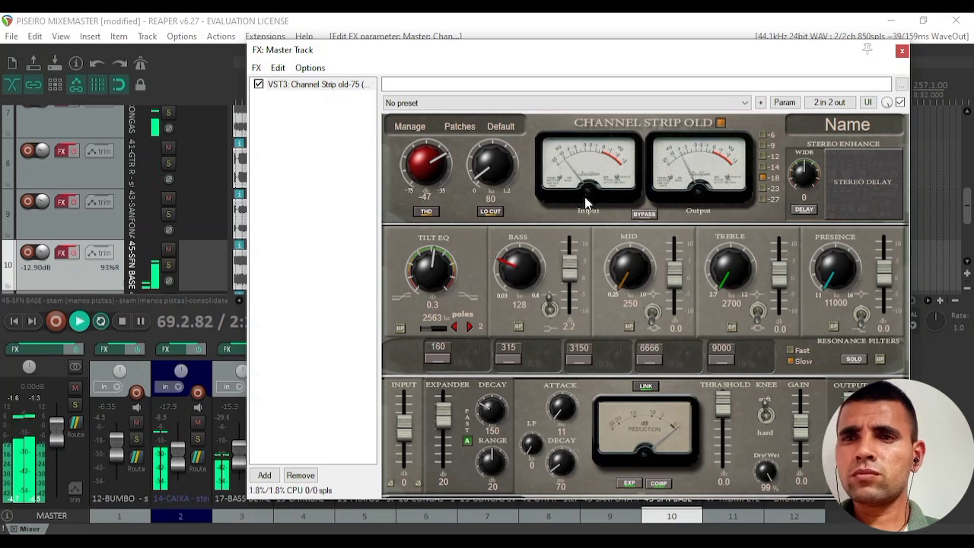
pyautogui.click(519, 327)
pyautogui.click(521, 326)
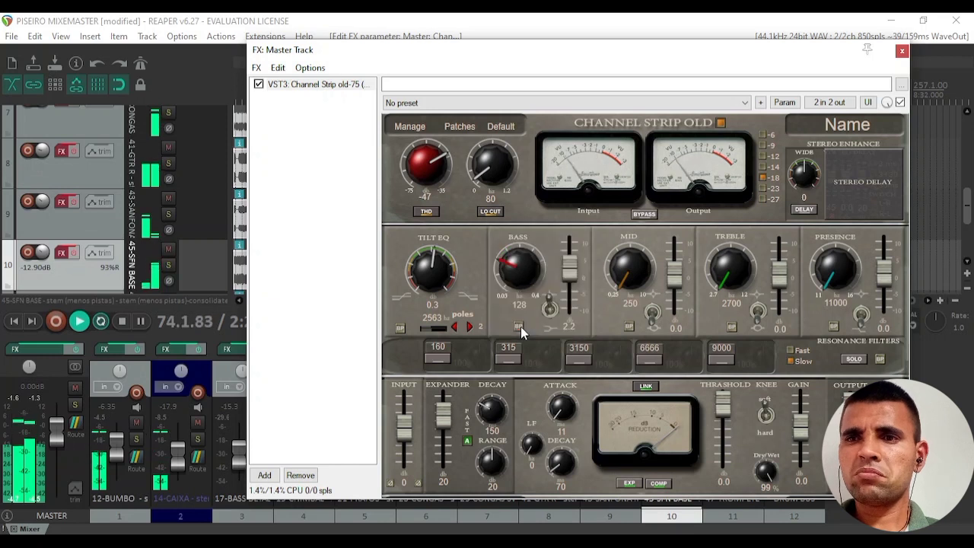
# Step: Set the Mid band to 1899 Hz with a gain of 0.1 and compare it with the band bypassed
pyautogui.moveTo(622, 293); pyautogui.dragTo(668, 282)
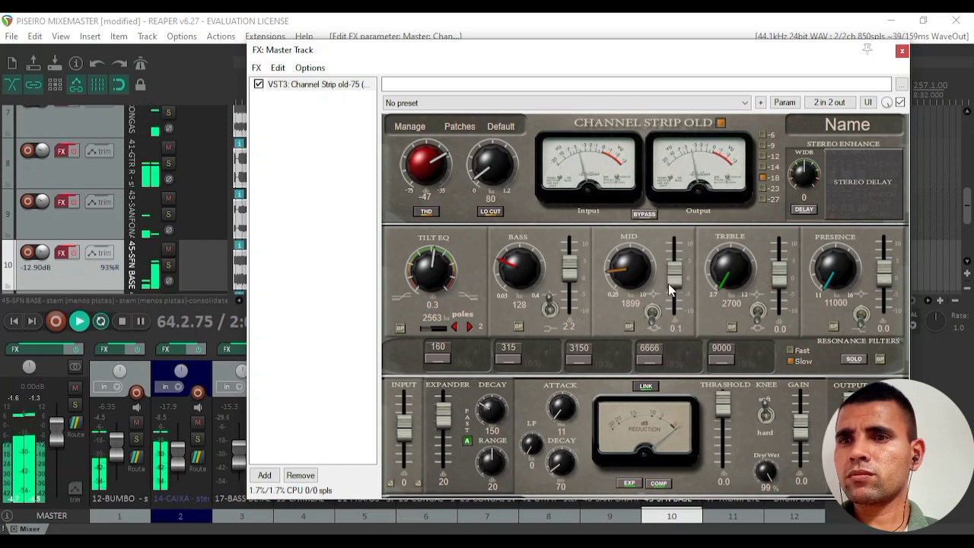
pyautogui.click(629, 326)
pyautogui.click(629, 327)
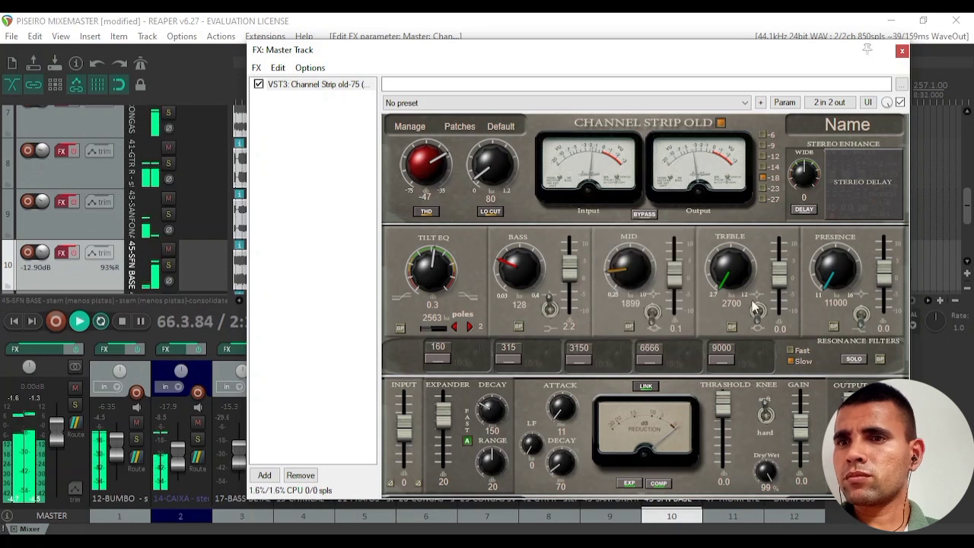
# Step: Set the Treble band to 3547 Hz with a gain of 1.7 and the Presence band to 11110 Hz with 3.6
pyautogui.moveTo(779, 284); pyautogui.dragTo(783, 251)
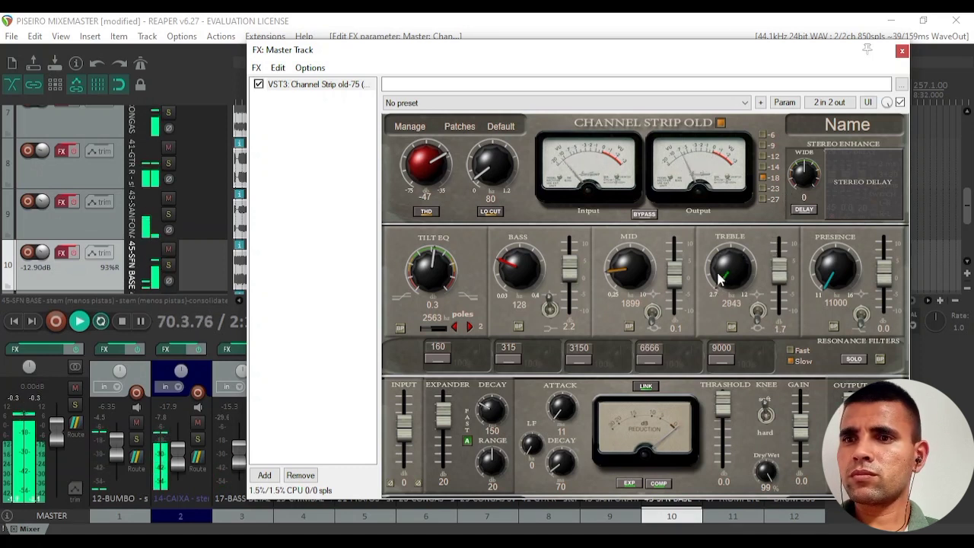
pyautogui.moveTo(718, 276)
pyautogui.mouseDown()
pyautogui.moveTo(718, 254)
pyautogui.moveTo(718, 263)
pyautogui.mouseUp()
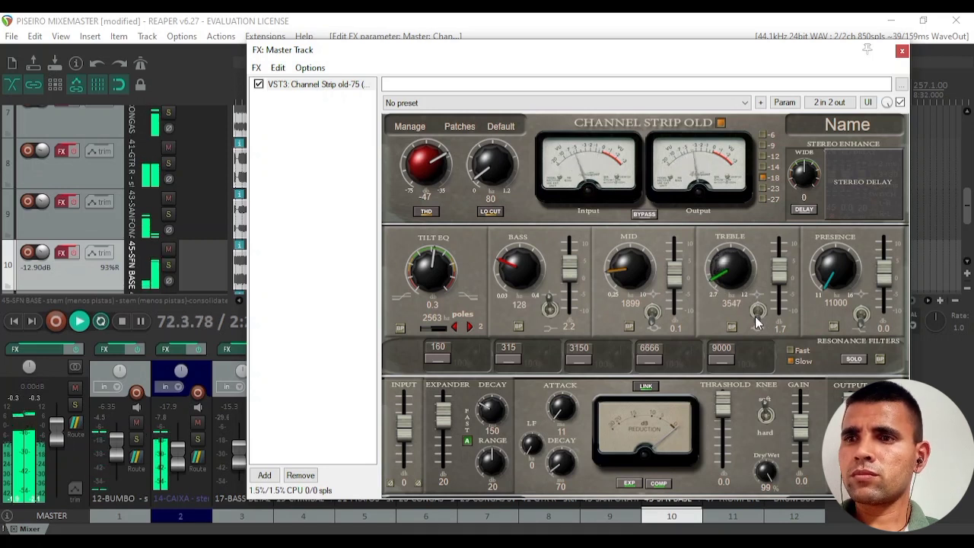
pyautogui.scroll(1, 842, 280)
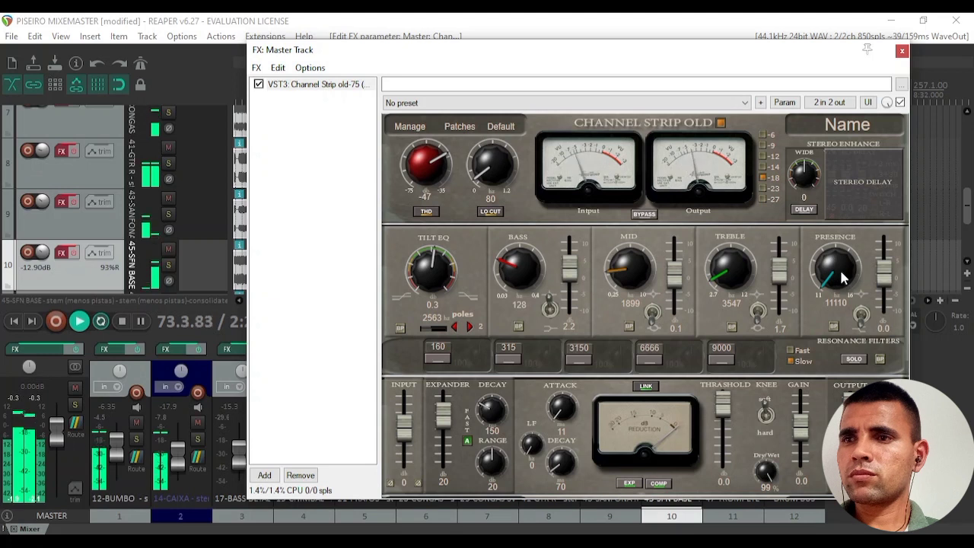
pyautogui.moveTo(882, 285); pyautogui.dragTo(885, 255)
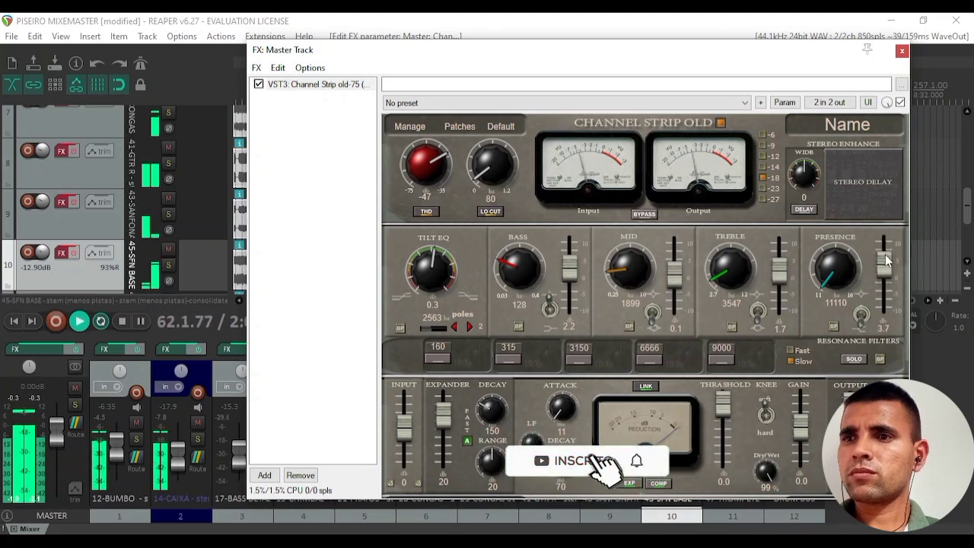
# Step: Enable the stereo delay and set width to 4, delay EQ to 1.9 and delay time to 15 ms in 3+30 mode
pyautogui.click(804, 209)
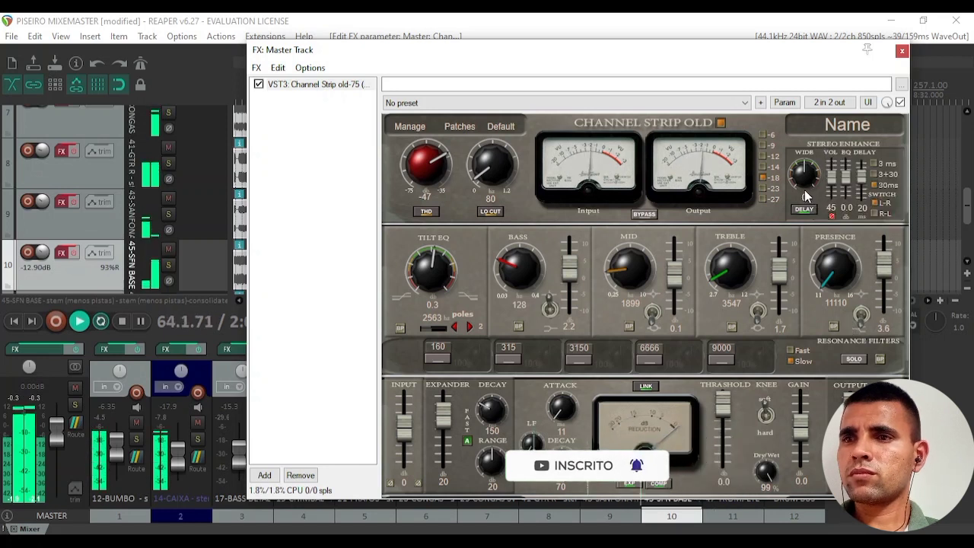
pyautogui.moveTo(808, 191); pyautogui.dragTo(811, 146)
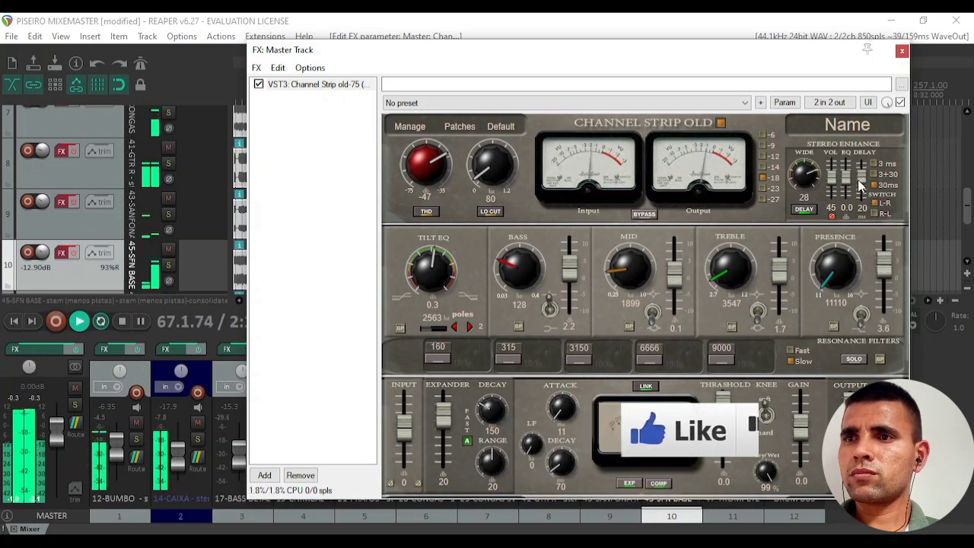
pyautogui.moveTo(860, 185); pyautogui.dragTo(861, 192)
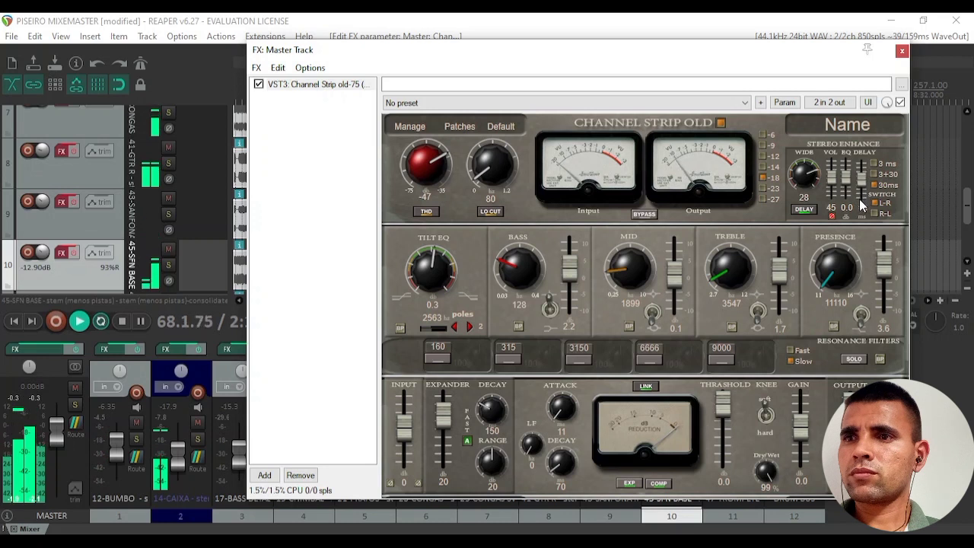
pyautogui.moveTo(846, 184); pyautogui.dragTo(849, 127)
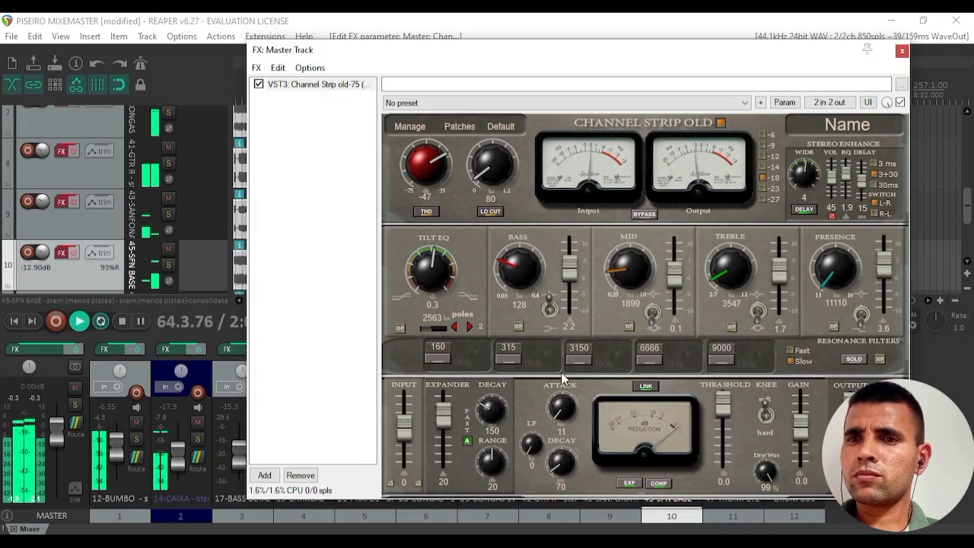
# Step: Activate the 160 Hz and 315 Hz resonance filters and set their amounts to 110 and 101
pyautogui.click(450, 361)
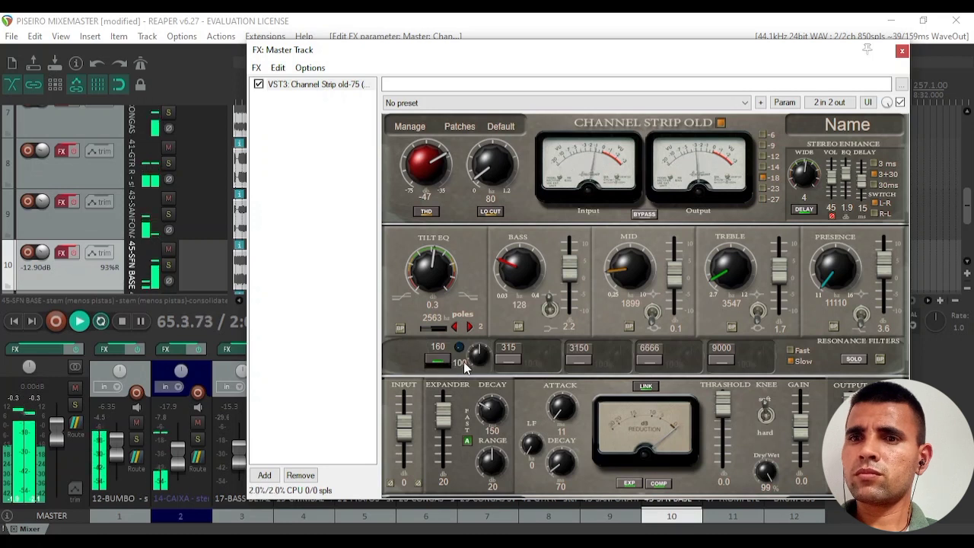
pyautogui.moveTo(480, 366); pyautogui.dragTo(479, 327)
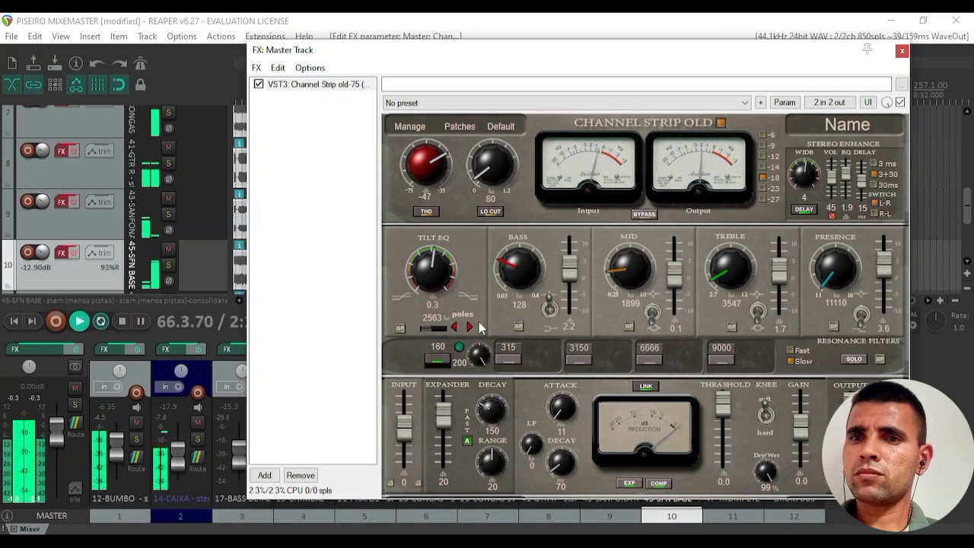
pyautogui.click(506, 357)
pyautogui.moveTo(544, 355); pyautogui.dragTo(543, 279)
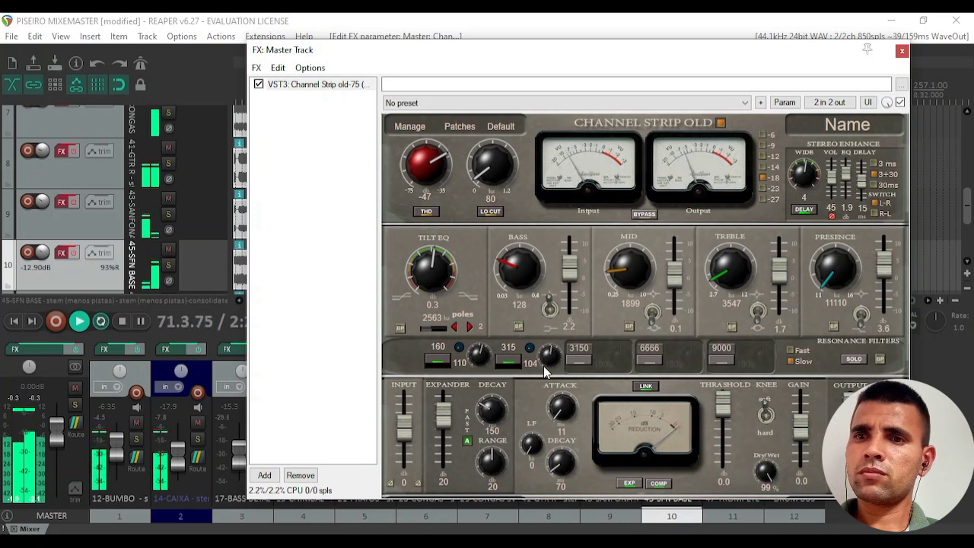
pyautogui.scroll(-5, 543, 368)
# Step: Activate the 3150, 6666 and 9000 Hz resonance filters, with the first two at 109 and 76, and switch the response to Fast
pyautogui.click(578, 360)
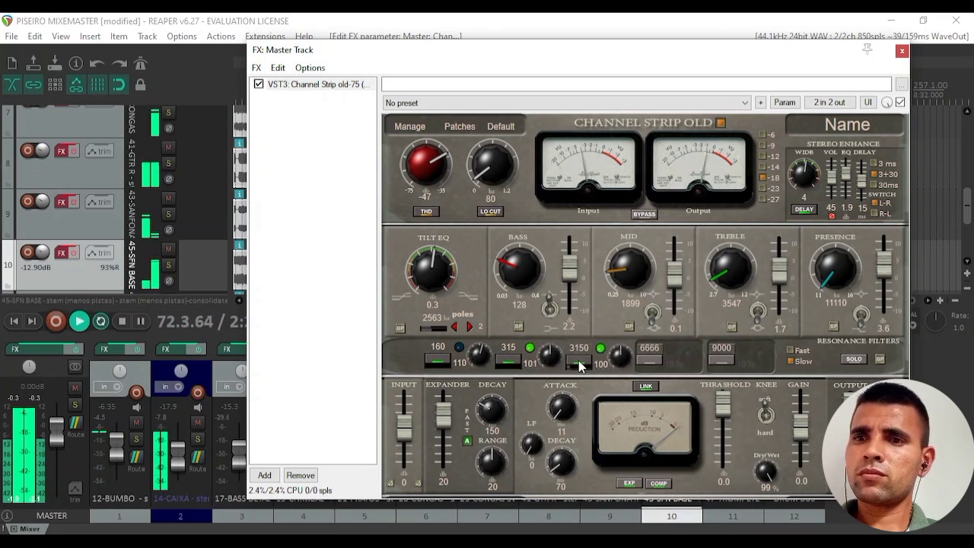
pyautogui.scroll(2, 617, 360)
pyautogui.scroll(1, 617, 360)
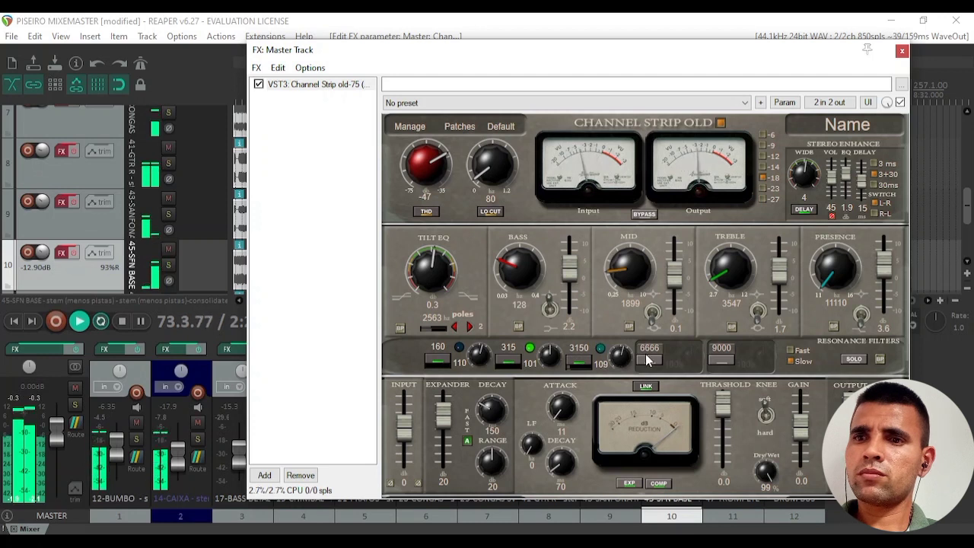
pyautogui.click(647, 357)
pyautogui.scroll(-6, 691, 356)
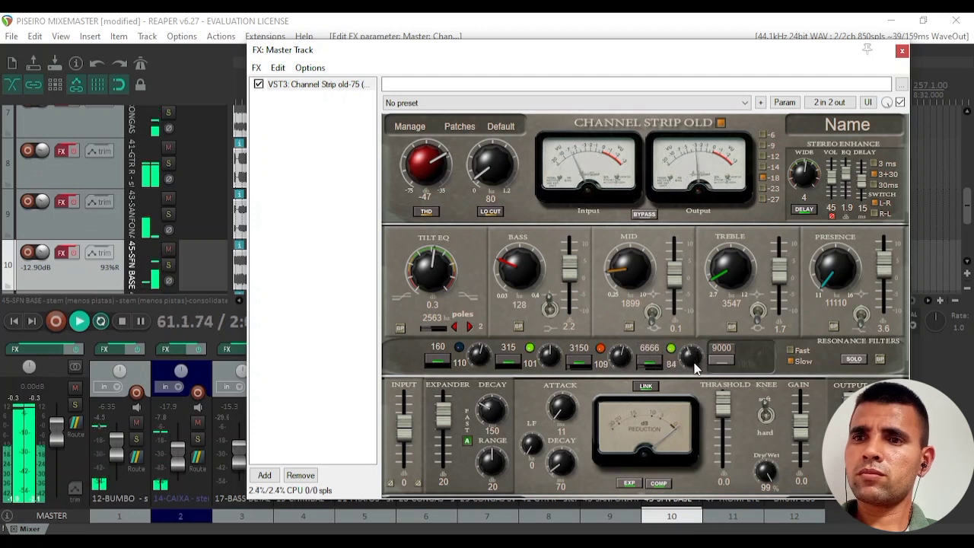
pyautogui.click(721, 363)
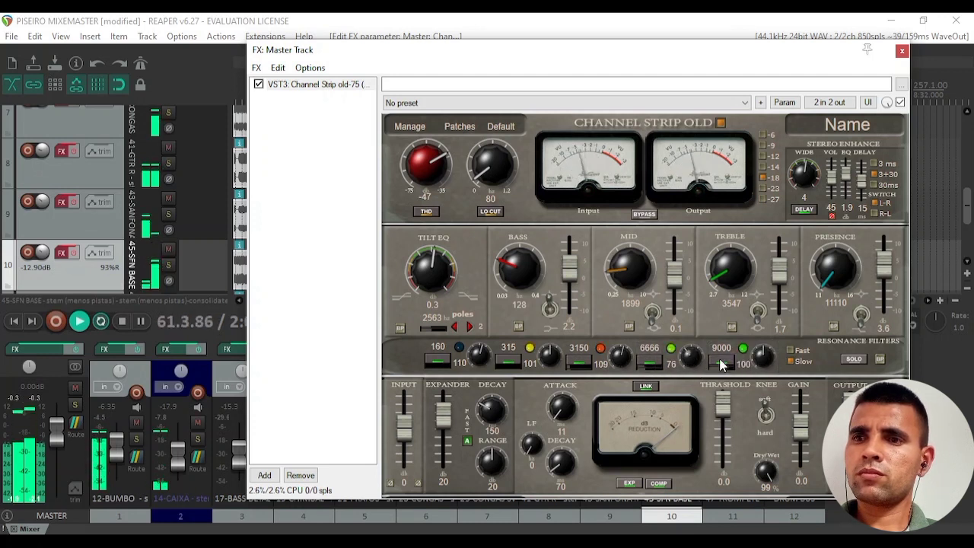
pyautogui.click(791, 352)
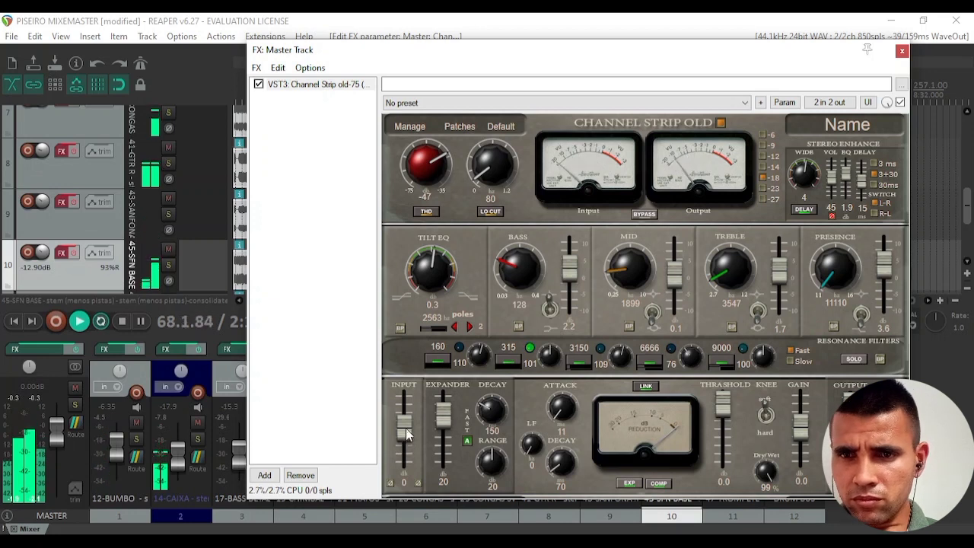
# Step: Set the input level to 2, the expander to 21 and the expander's decay to 122
pyautogui.moveTo(406, 428); pyautogui.dragTo(405, 426)
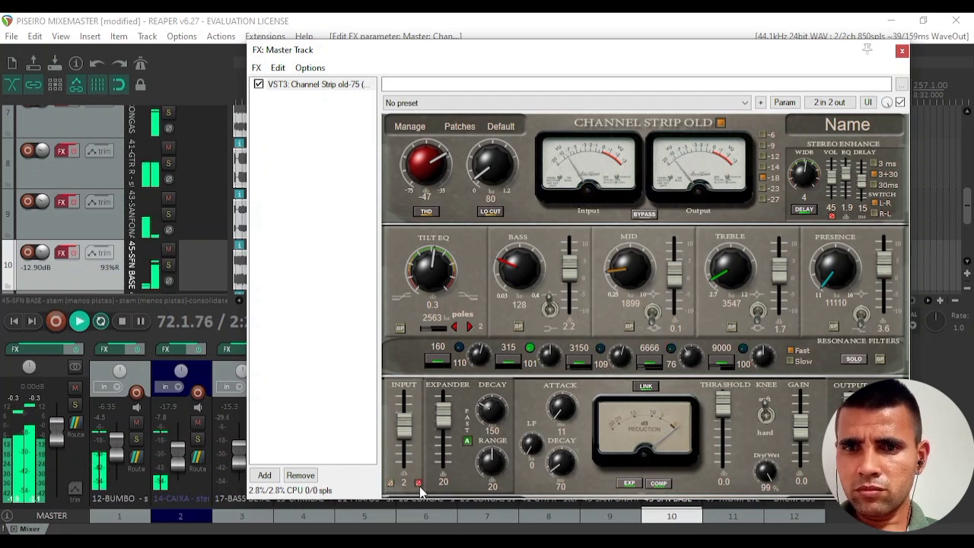
pyautogui.press('space')
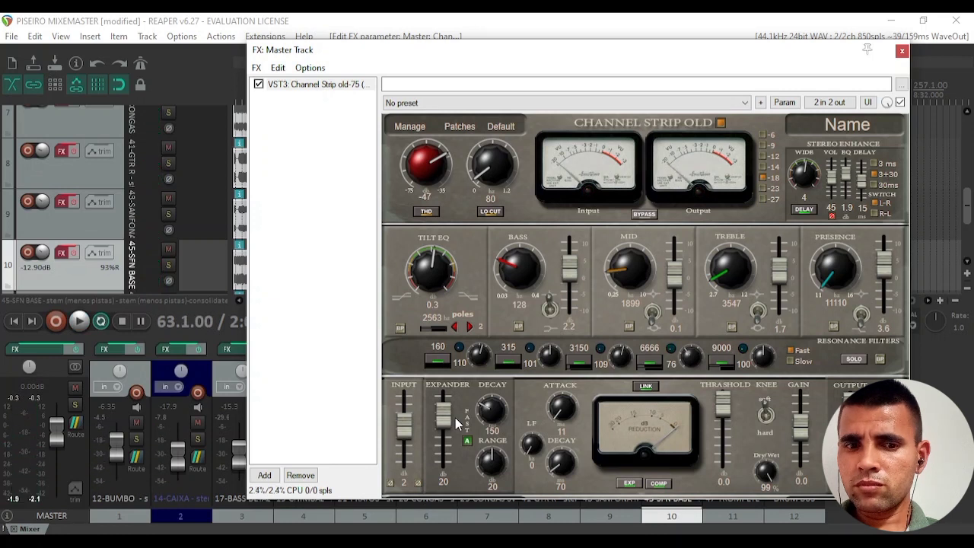
pyautogui.press('space')
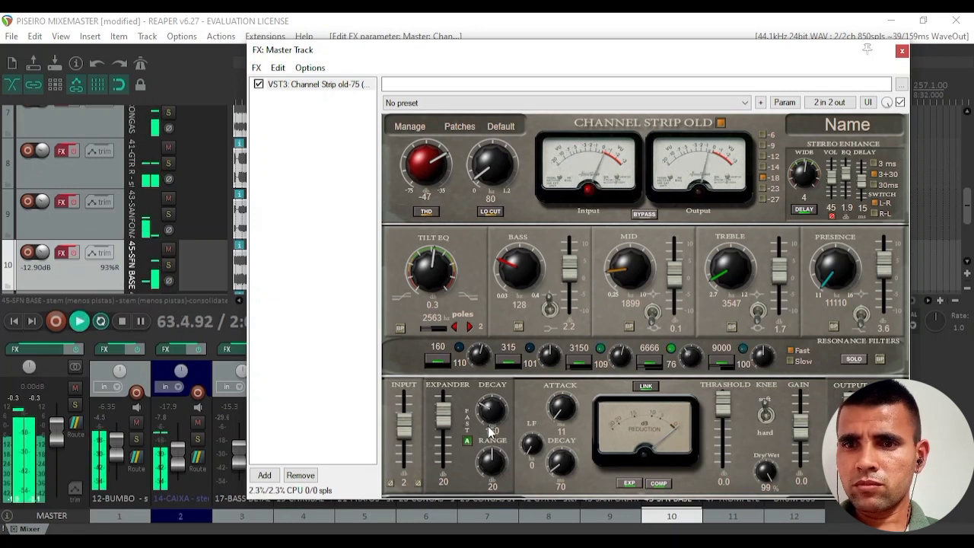
pyautogui.scroll(-5, 491, 419)
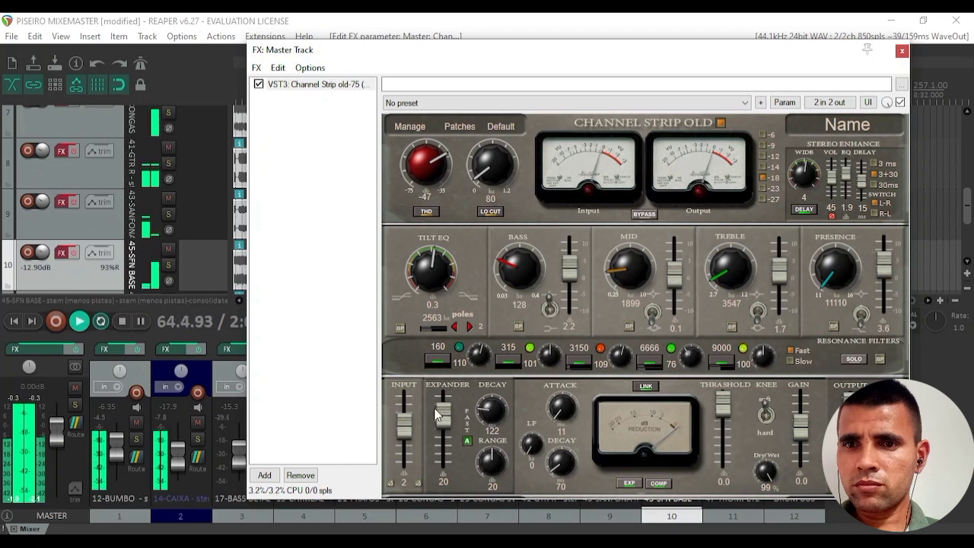
pyautogui.scroll(1, 440, 413)
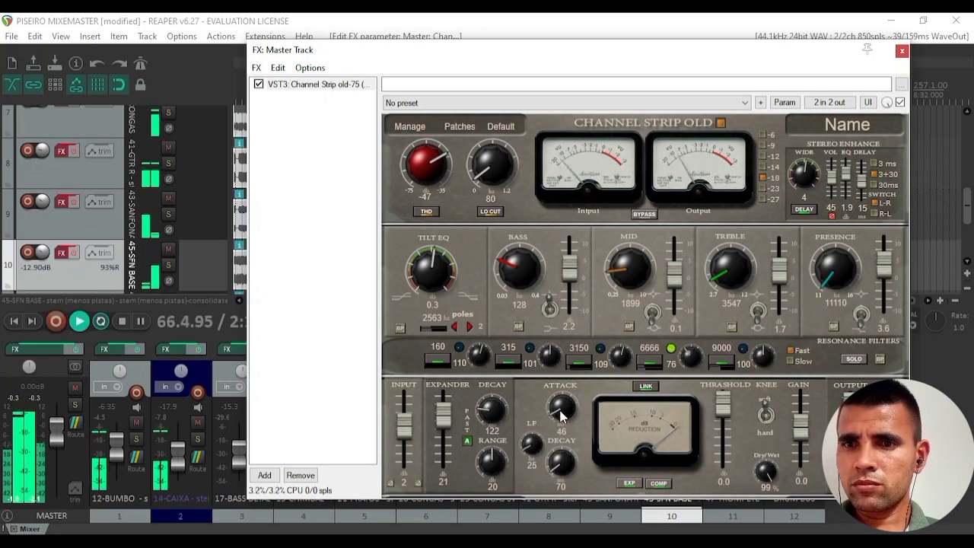
# Step: Set the compressor's LF to 25, attack to 51 and decay to 177, and compare with the compression section disabled
pyautogui.scroll(3, 560, 463)
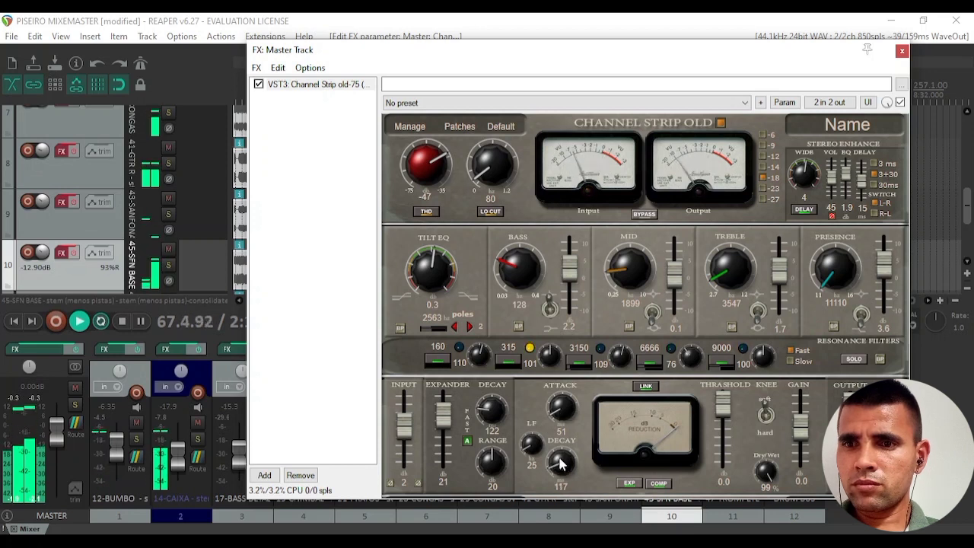
pyautogui.click(661, 486)
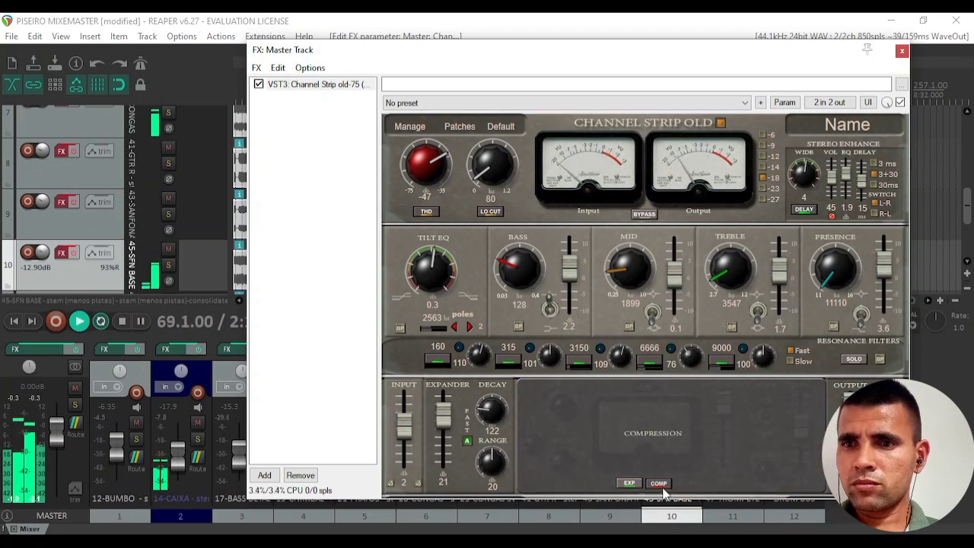
pyautogui.click(662, 489)
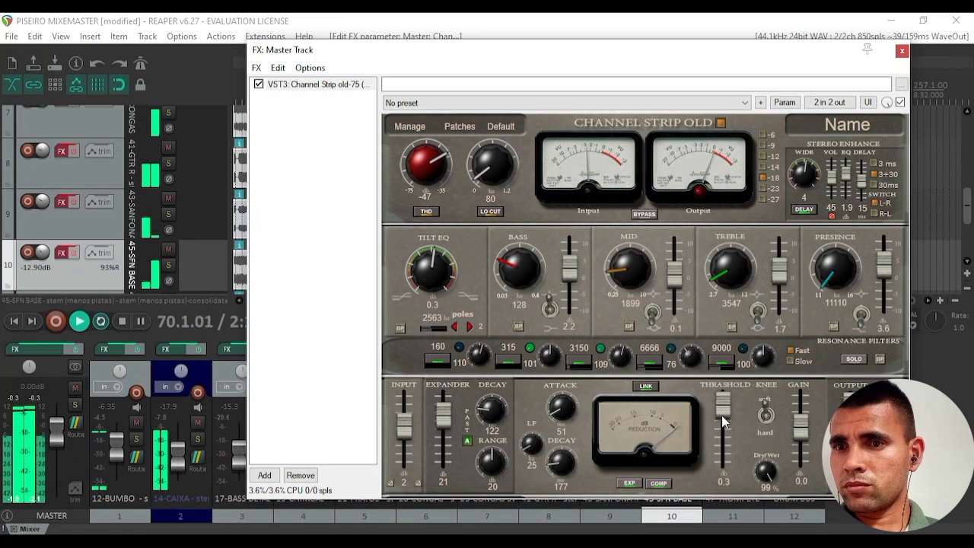
# Step: Set the compressor's threshold to 8.4 and gain to 2.2, comparing the hard knee with the soft knee
pyautogui.moveTo(721, 415); pyautogui.dragTo(731, 477)
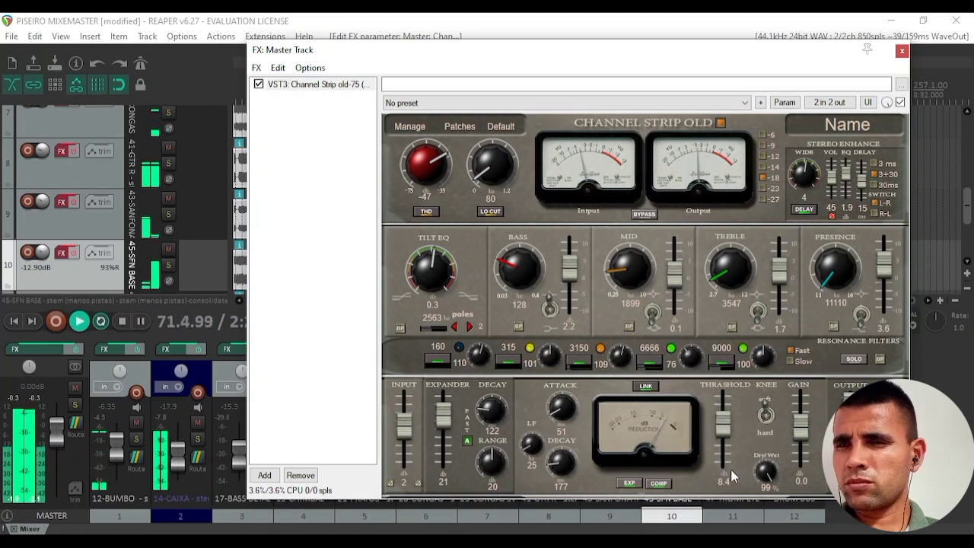
pyautogui.moveTo(800, 421); pyautogui.dragTo(800, 420)
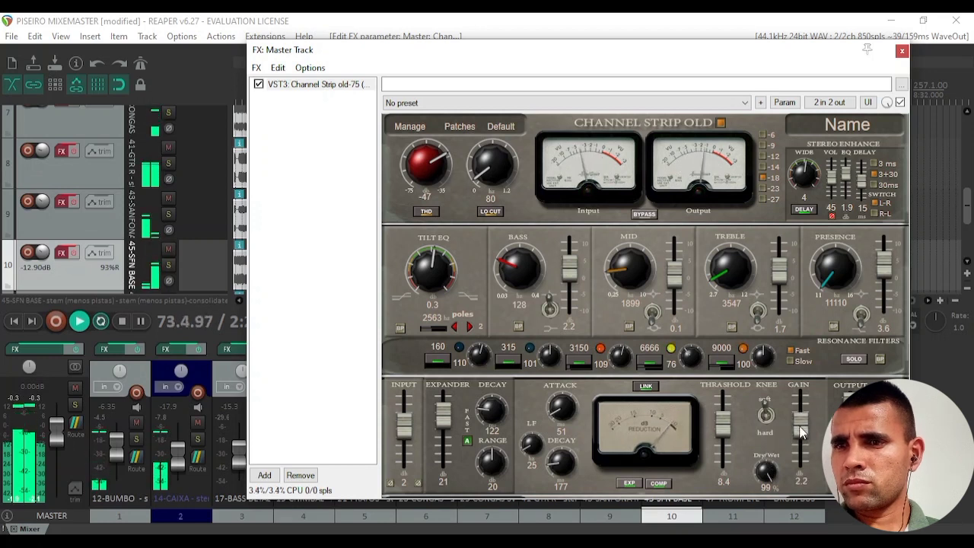
pyautogui.click(768, 421)
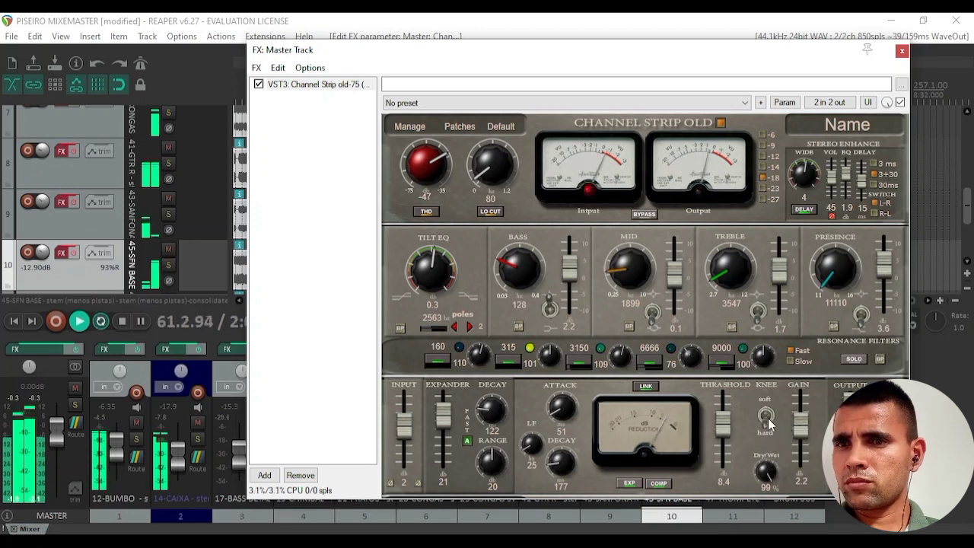
pyautogui.click(768, 423)
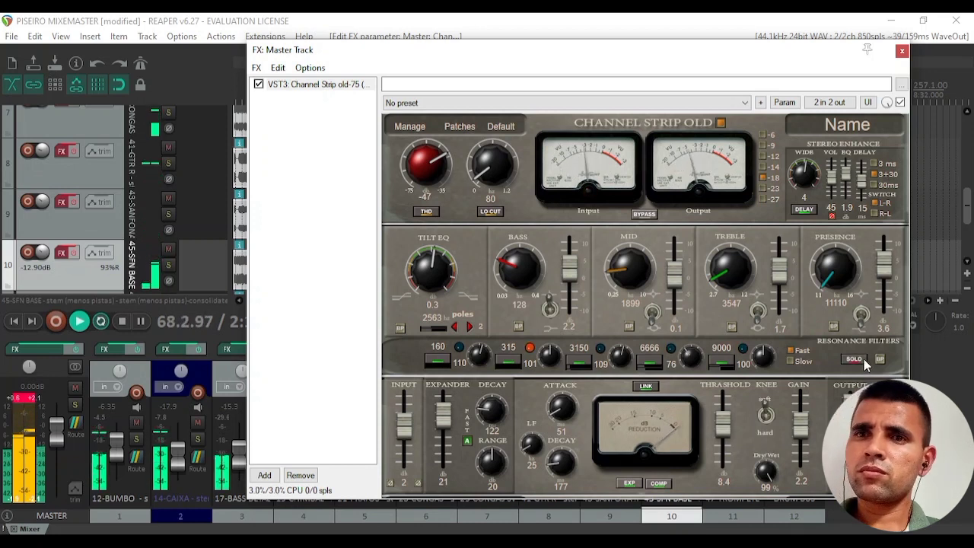
# Step: Set the THD saturation to -53 and the Treble gain to 1.3, comparing the mix with the effect disabled
pyautogui.moveTo(427, 166); pyautogui.dragTo(427, 119)
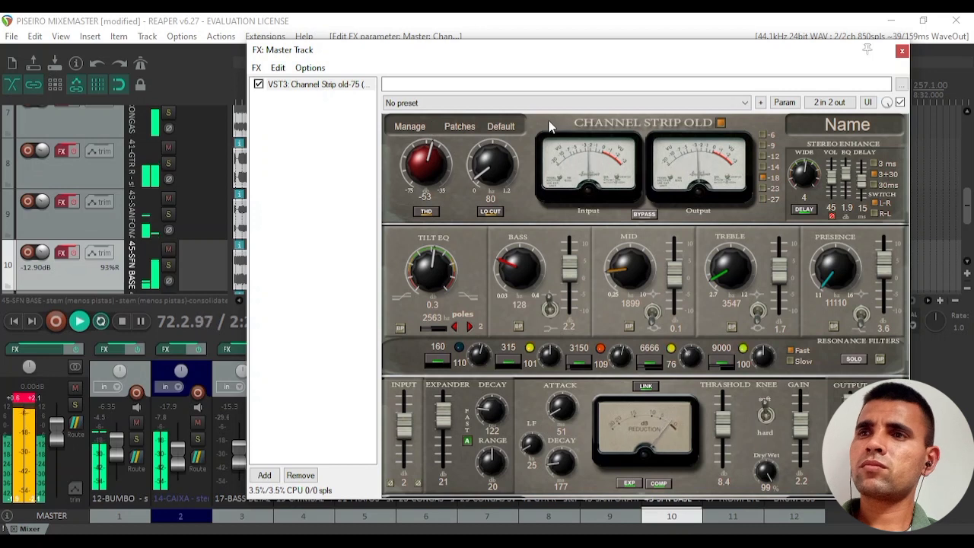
pyautogui.click(899, 102)
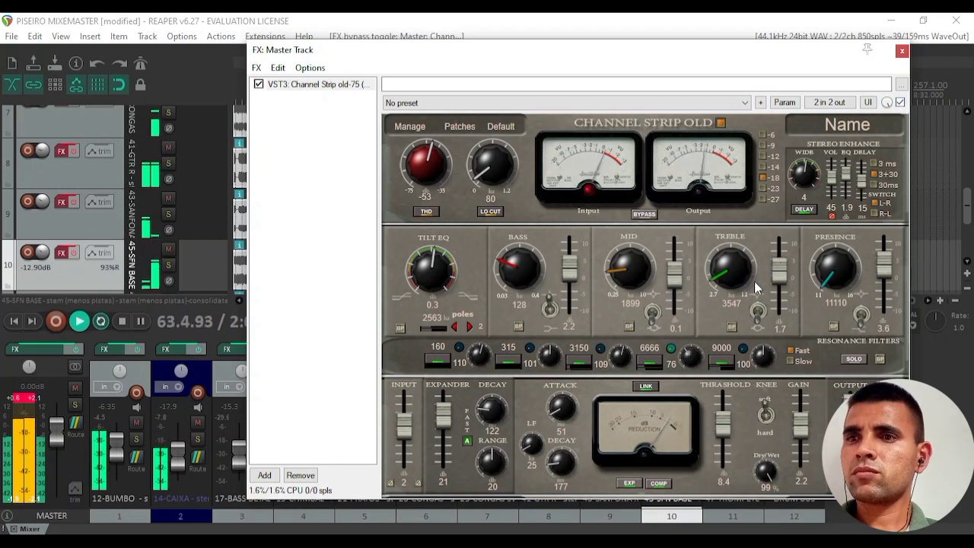
pyautogui.moveTo(779, 276); pyautogui.dragTo(779, 278)
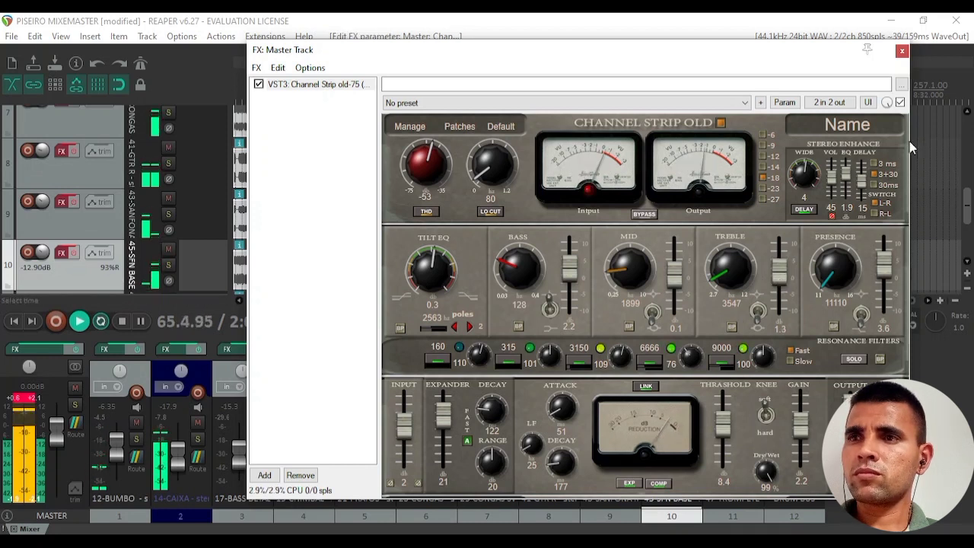
pyautogui.click(899, 103)
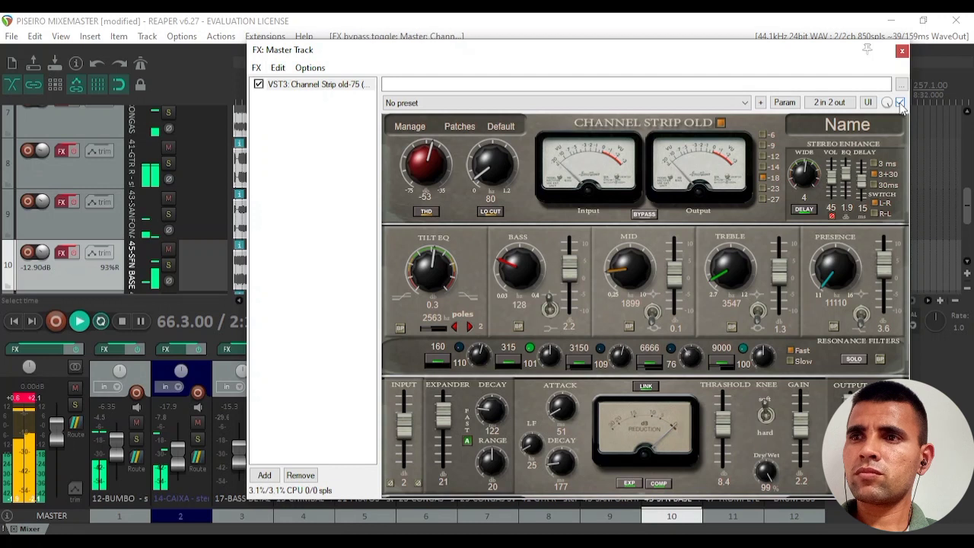
pyautogui.click(899, 103)
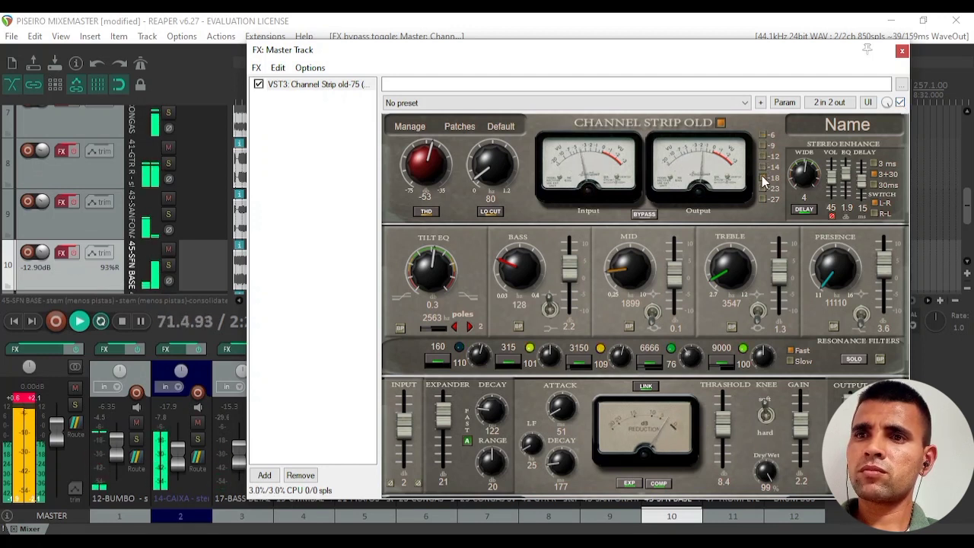
# Step: Compare the mix repeatedly with the whole channel strip bypassed and active
pyautogui.click(632, 216)
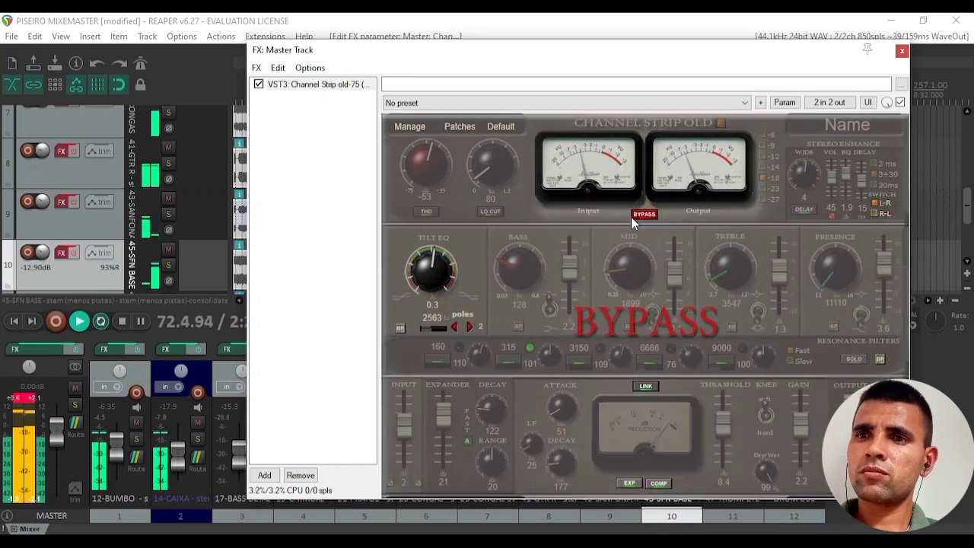
pyautogui.click(630, 217)
pyautogui.click(631, 217)
pyautogui.click(631, 217)
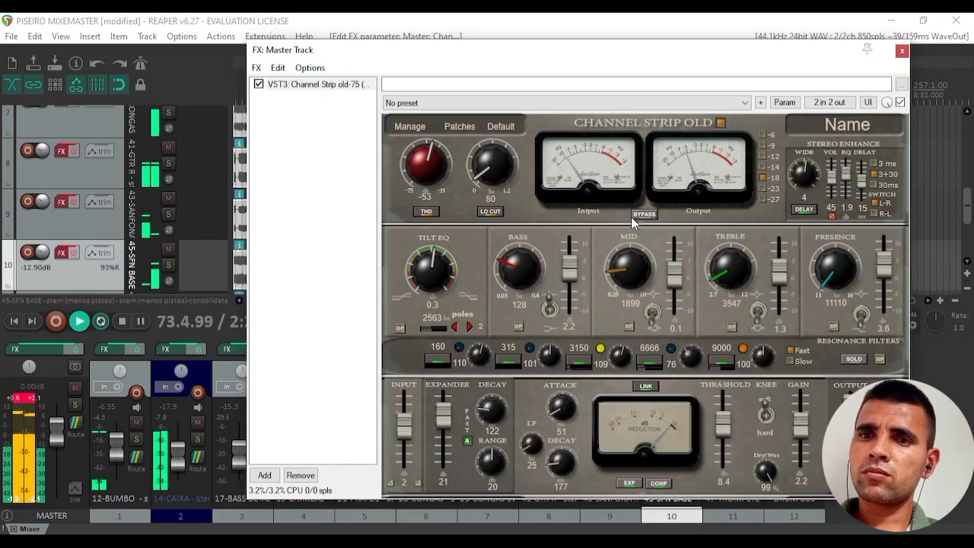
pyautogui.click(644, 214)
pyautogui.click(644, 213)
pyautogui.click(643, 213)
pyautogui.click(643, 214)
pyautogui.click(631, 217)
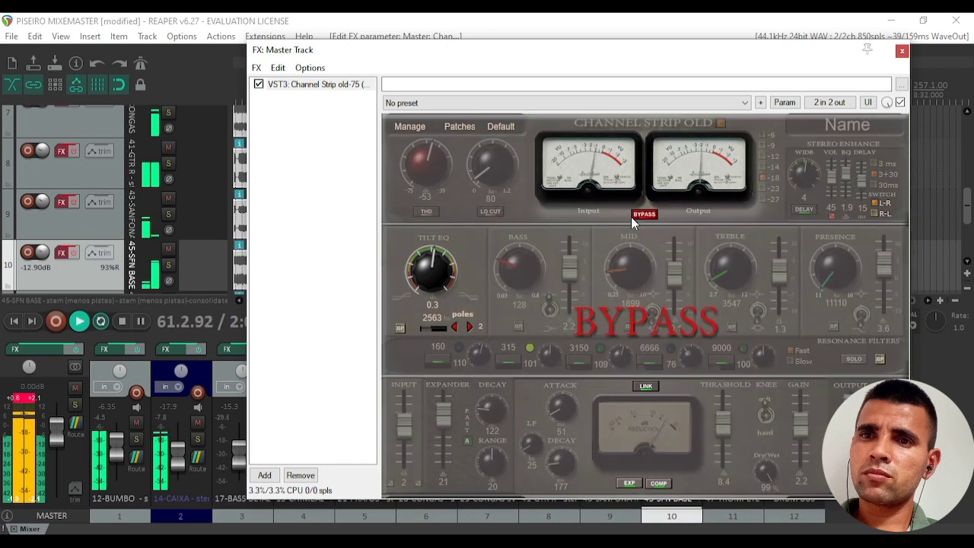
pyautogui.click(630, 217)
pyautogui.click(631, 217)
pyautogui.click(631, 217)
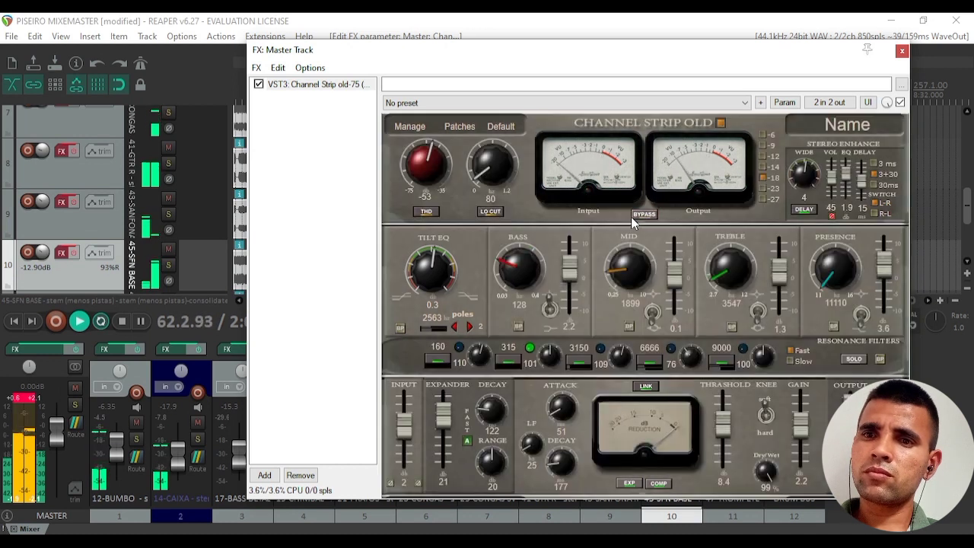
pyautogui.click(631, 217)
pyautogui.click(630, 217)
pyautogui.click(630, 217)
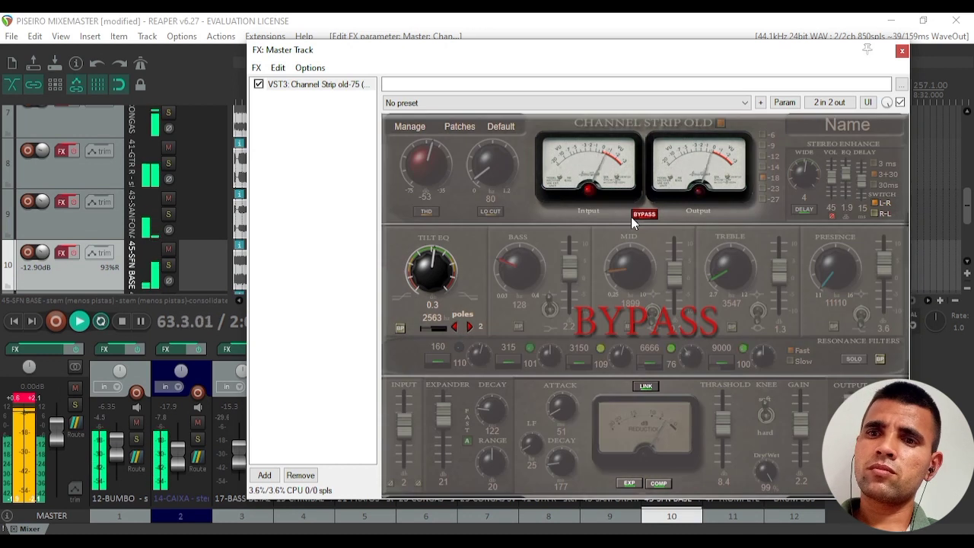
pyautogui.click(630, 217)
pyautogui.click(630, 217)
pyautogui.click(631, 216)
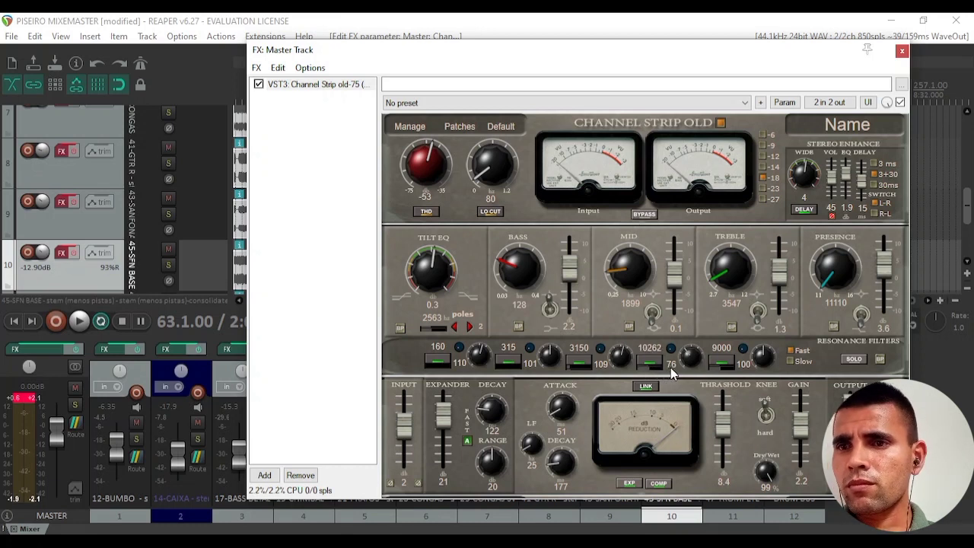
# Step: Retune the fourth resonance filter to 10210 Hz and the fifth to 12108 Hz while the mix plays
pyautogui.moveTo(658, 369); pyautogui.dragTo(641, 368)
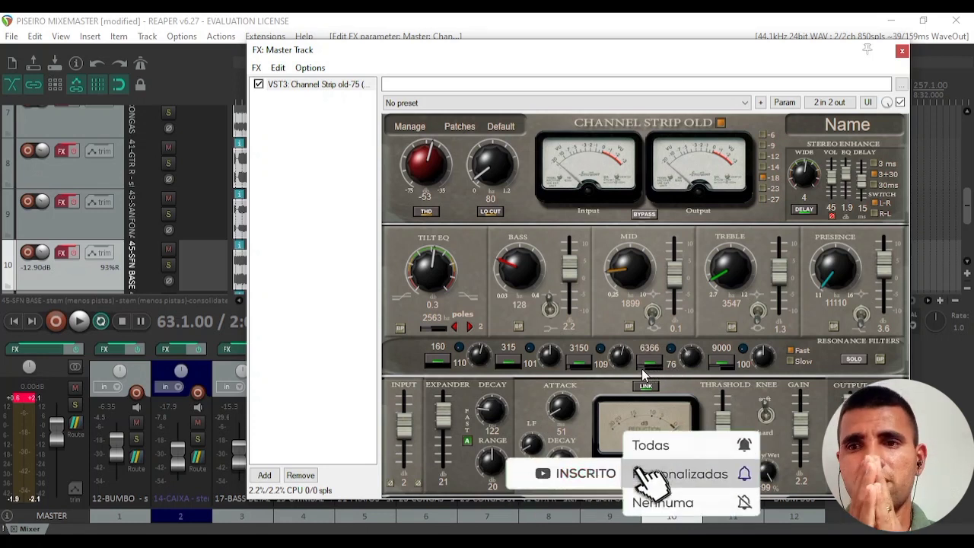
pyautogui.press('space')
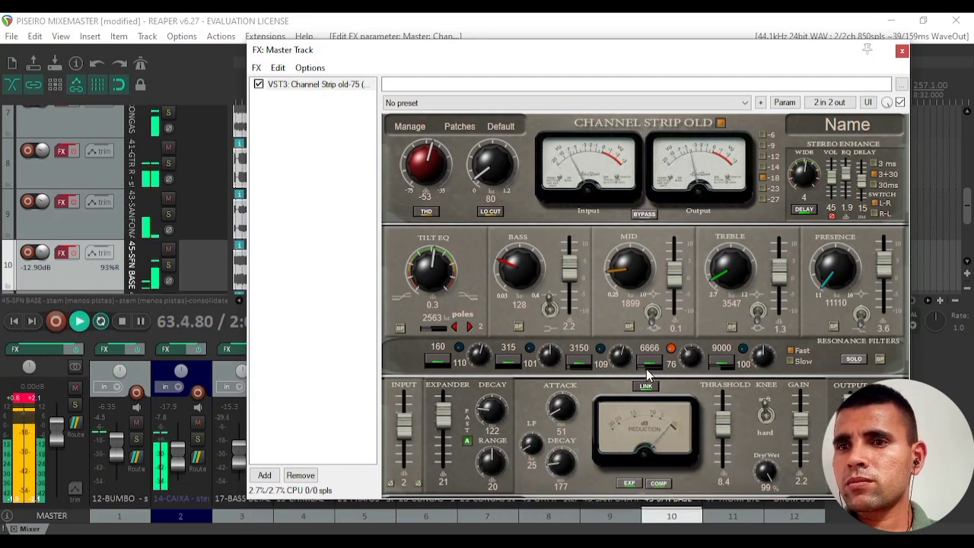
pyautogui.moveTo(683, 366); pyautogui.dragTo(750, 365)
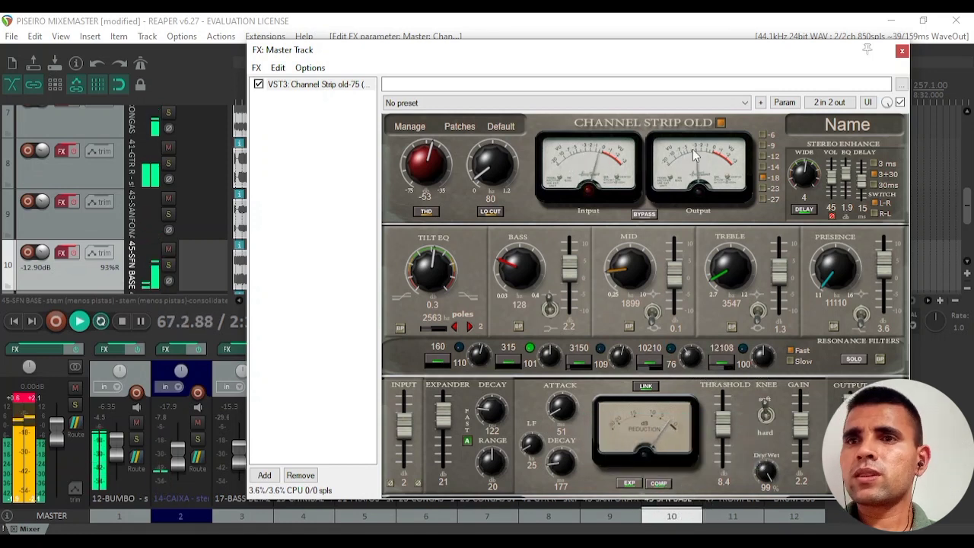
# Step: Check the retuned resonance filters by toggling the channel strip's bypass on and off during playback
pyautogui.click(647, 215)
pyautogui.click(648, 216)
pyautogui.click(649, 215)
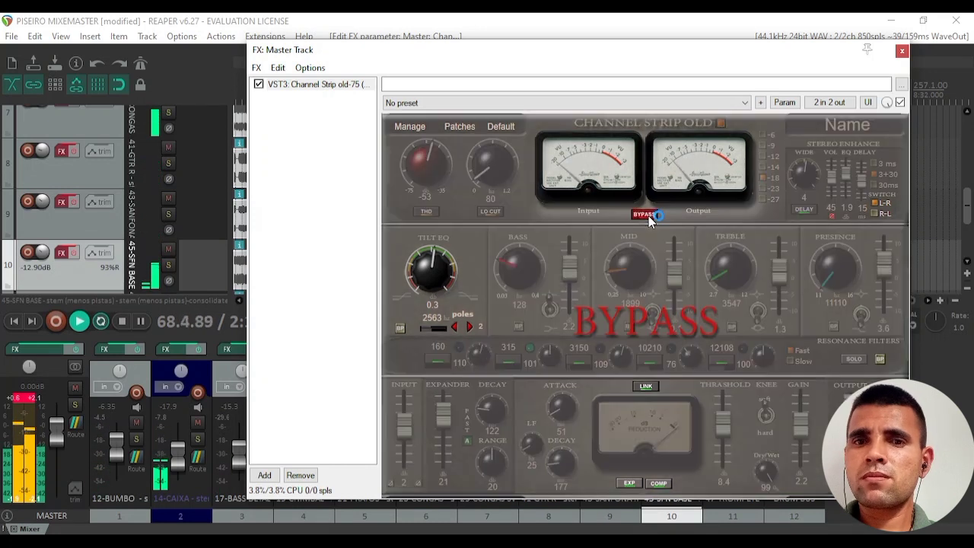
pyautogui.click(648, 216)
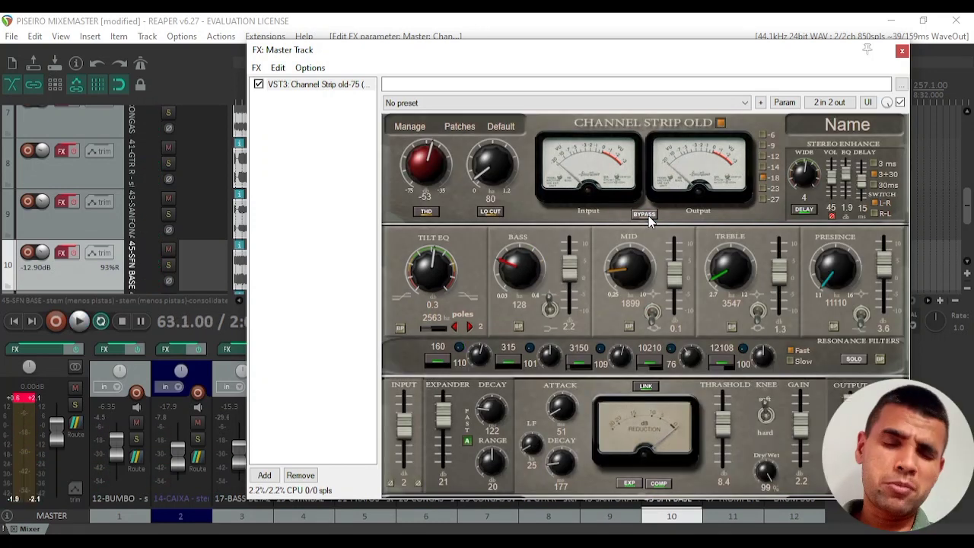